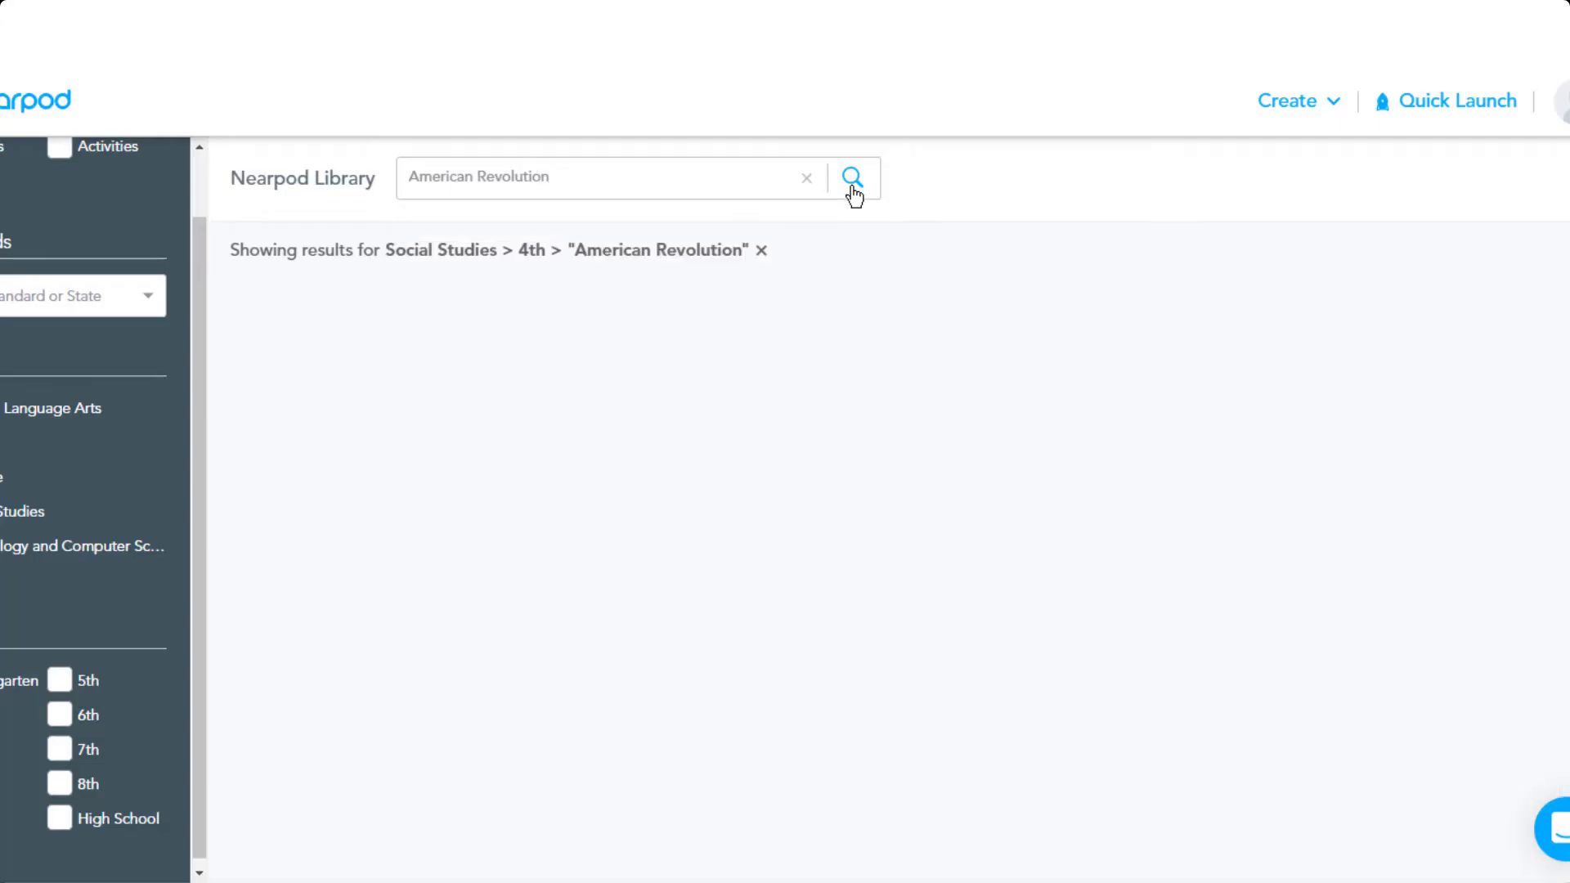
Step: Search 4th-grade Social Studies 'American Revolution' lessons and preview the Matching Pairs lesson up to slide 5
left_click(850, 188)
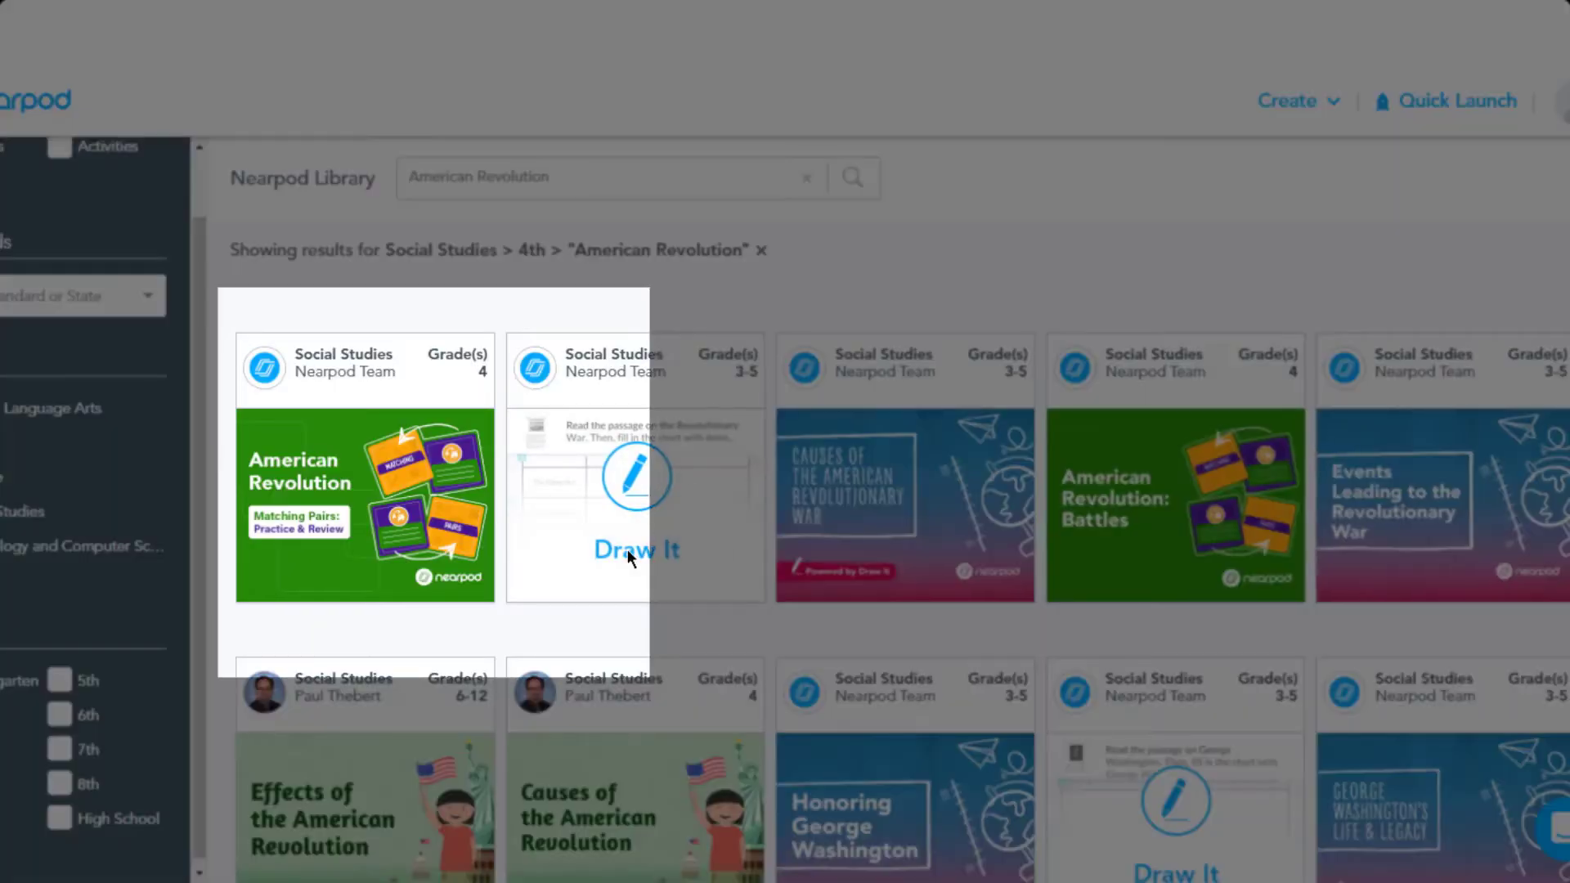
mouse_move(278, 499)
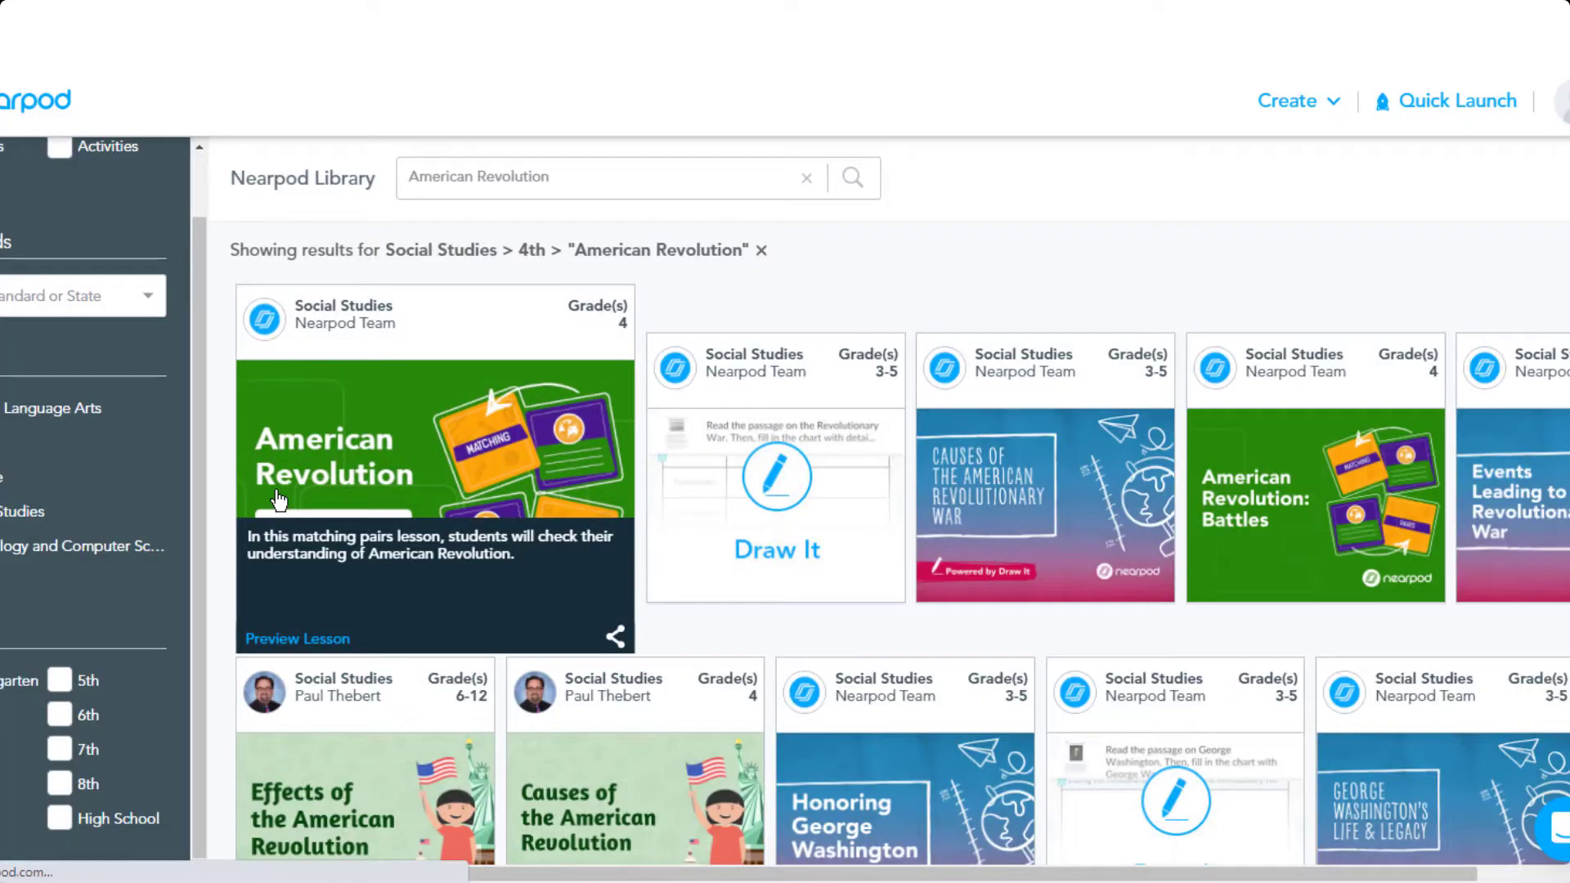
left_click(483, 645)
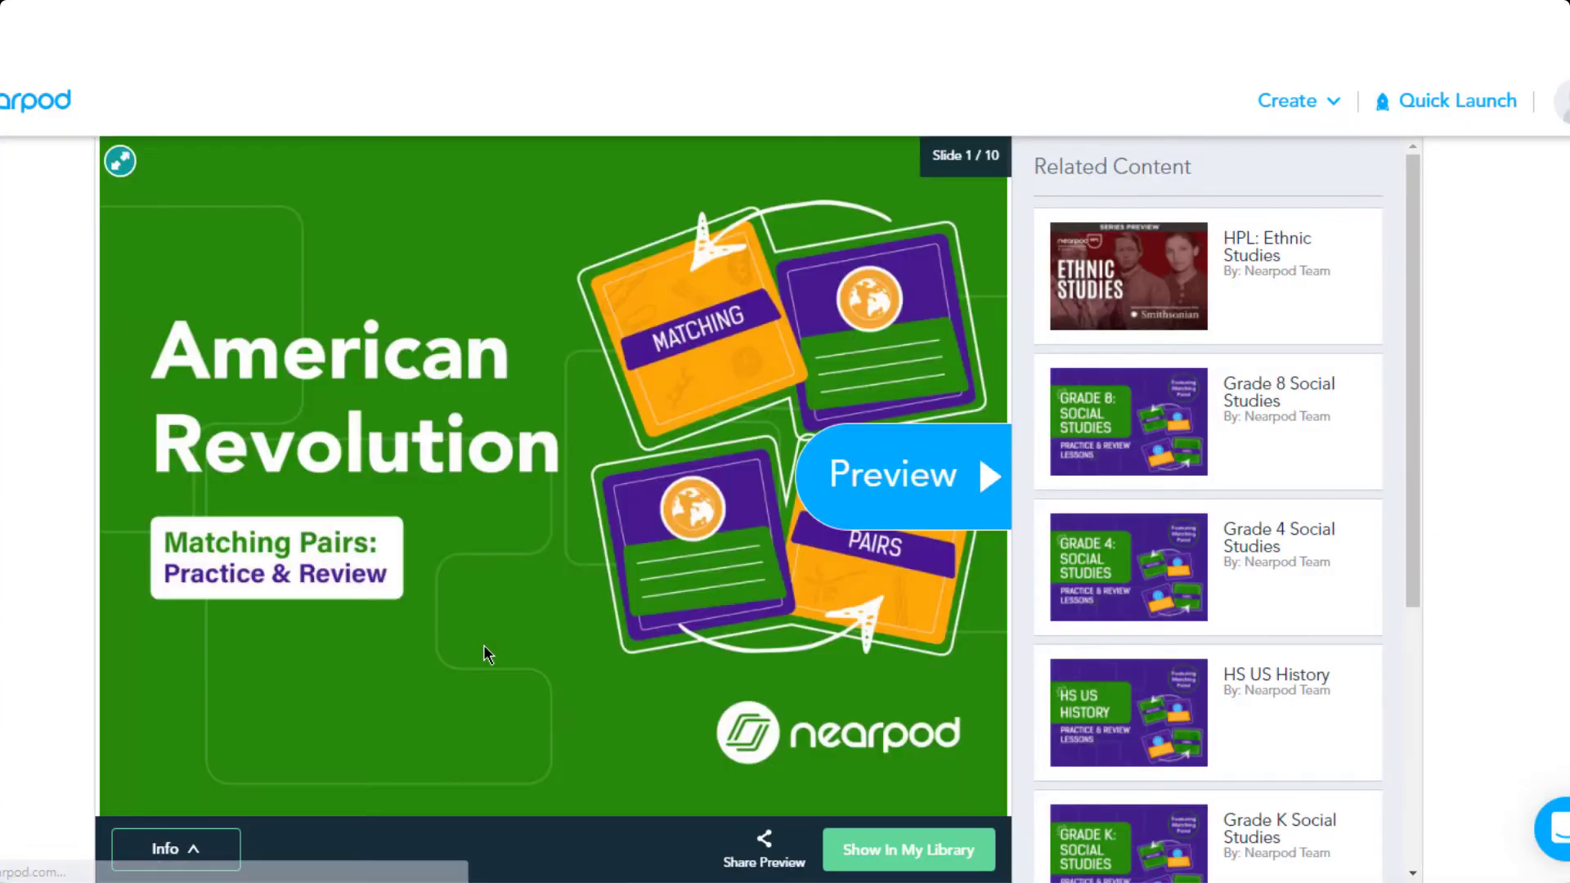
left_click(913, 523)
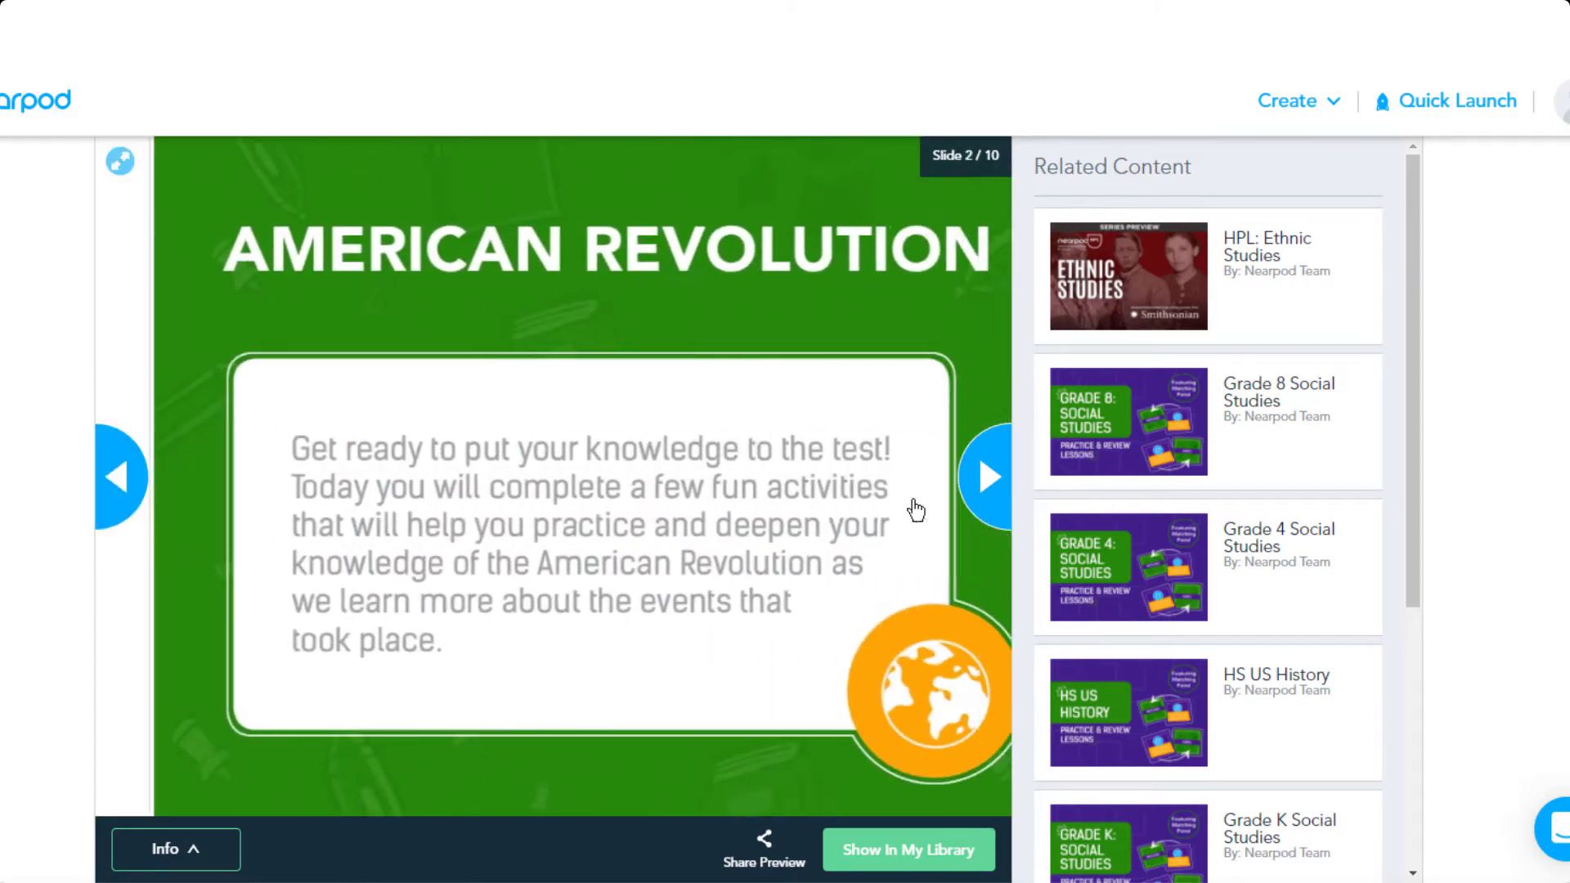
left_click(983, 510)
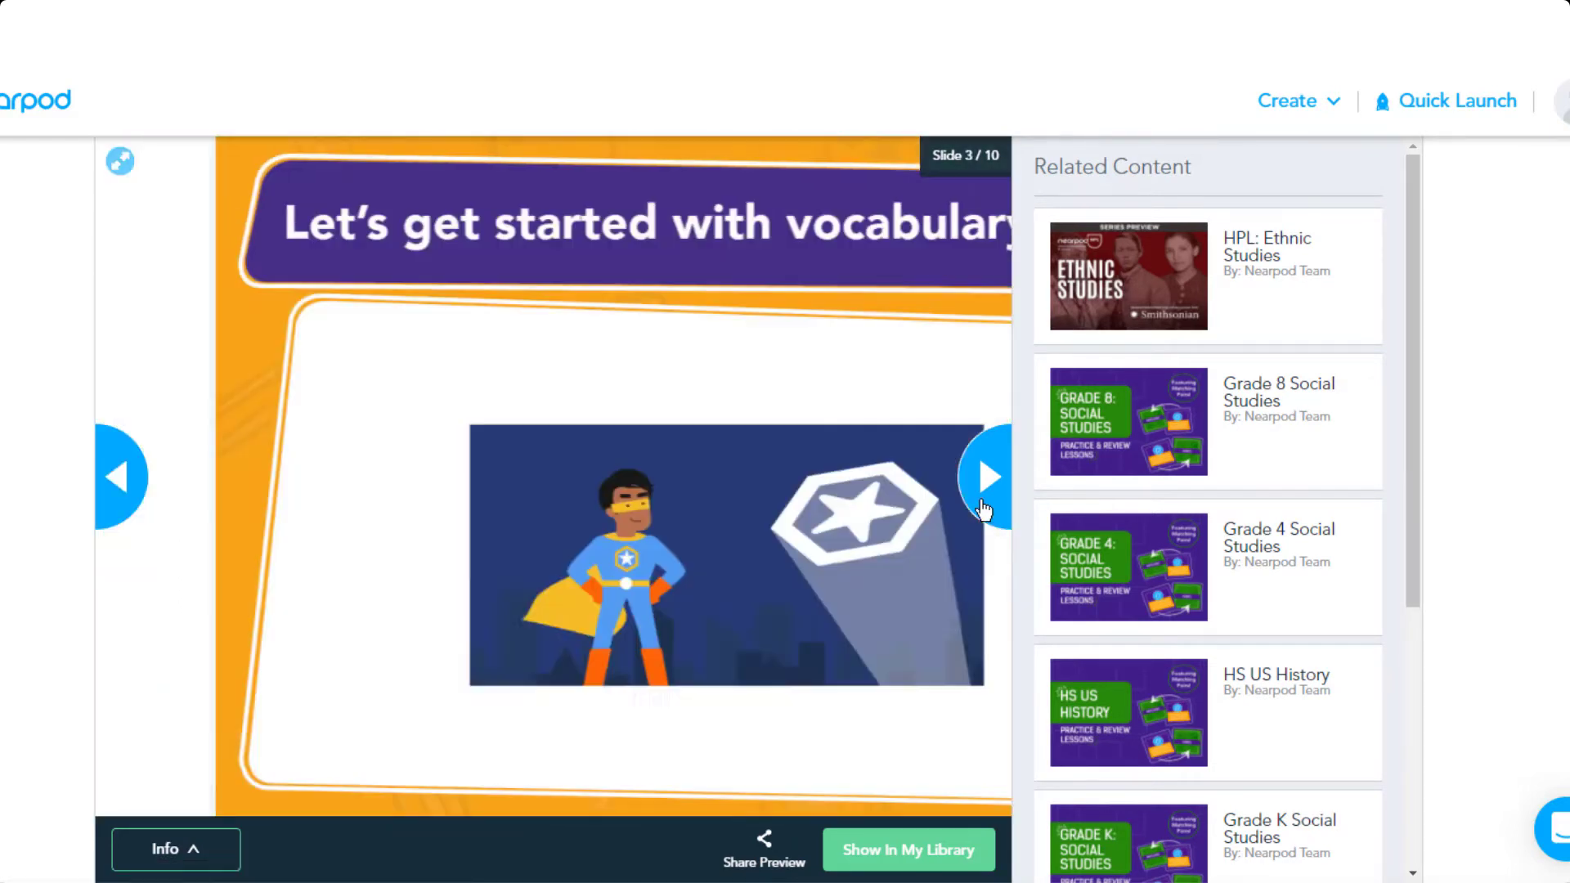
left_click(983, 510)
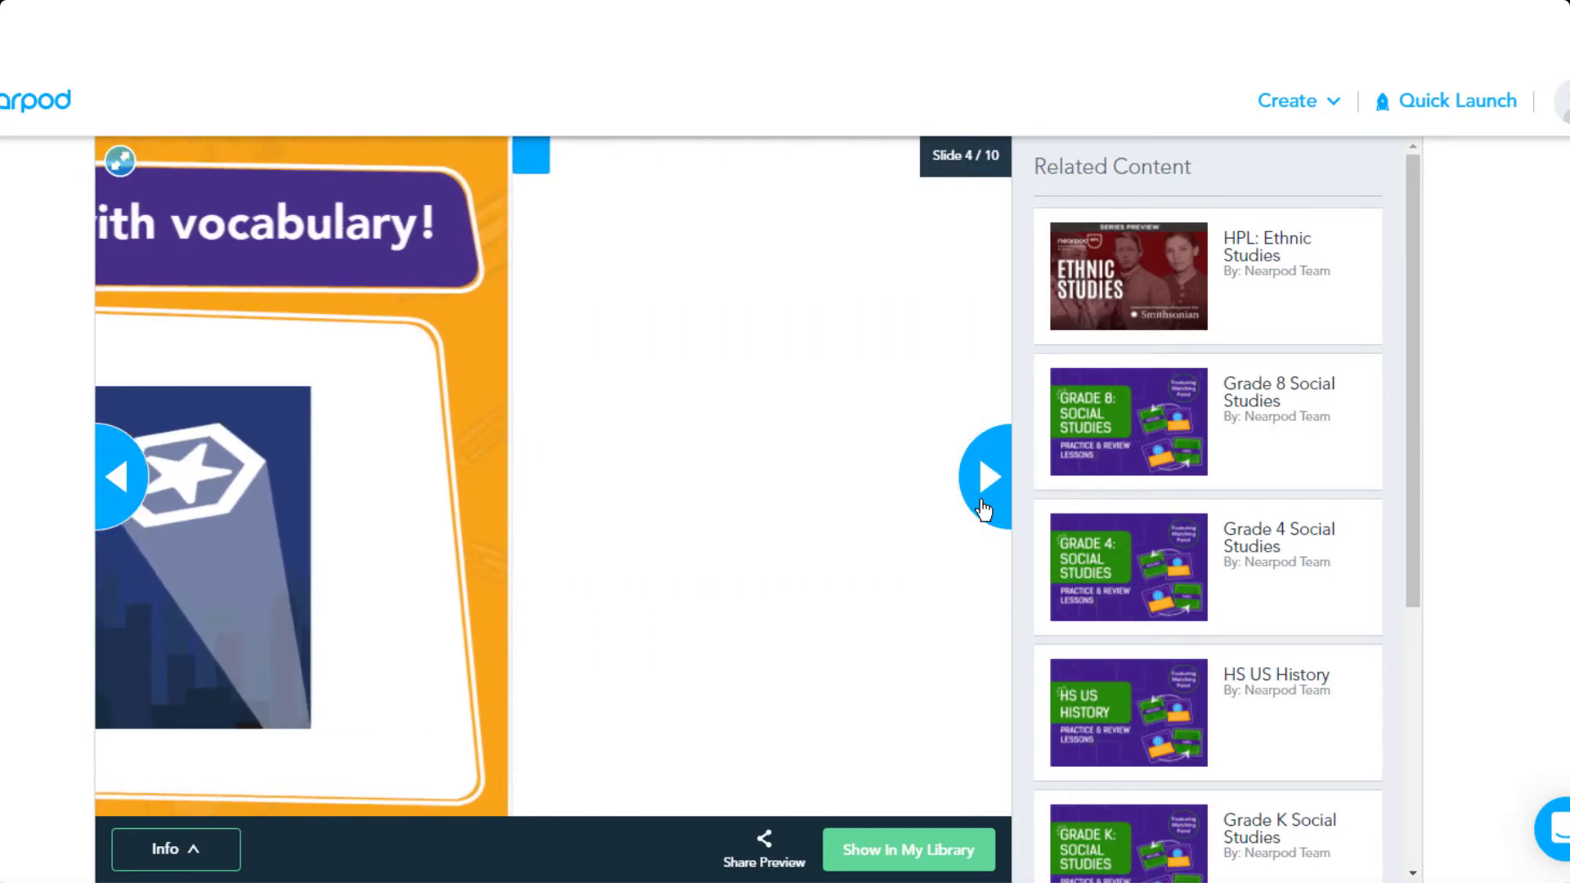
left_click(983, 510)
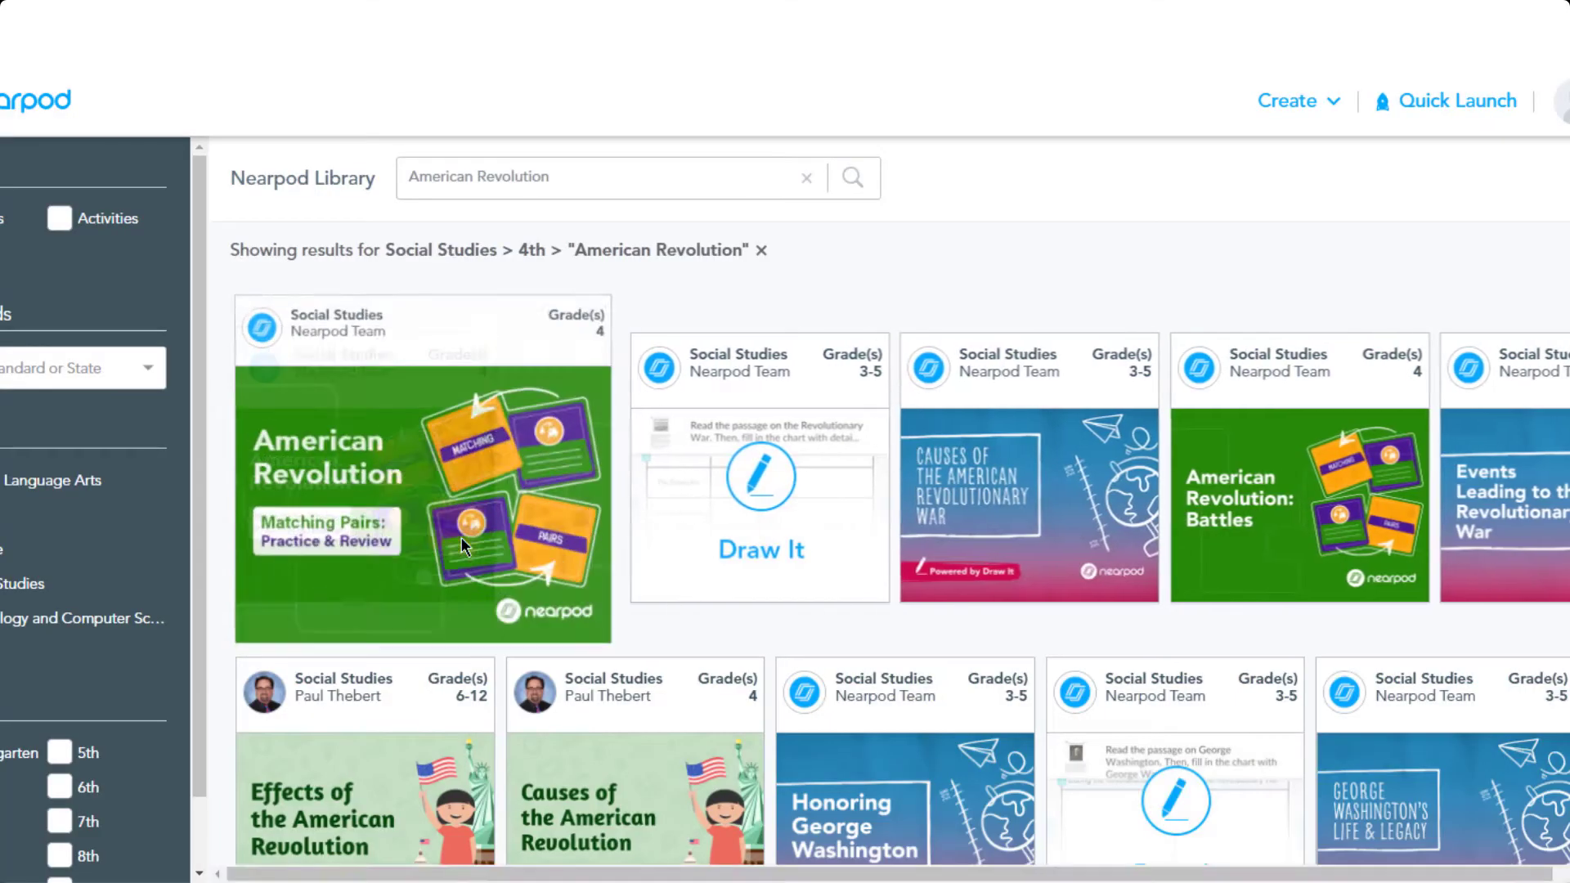
Step: Preview the Causes of the American Revolutionary War slides through Thank You, then add it to My Library
mouse_move(1010, 545)
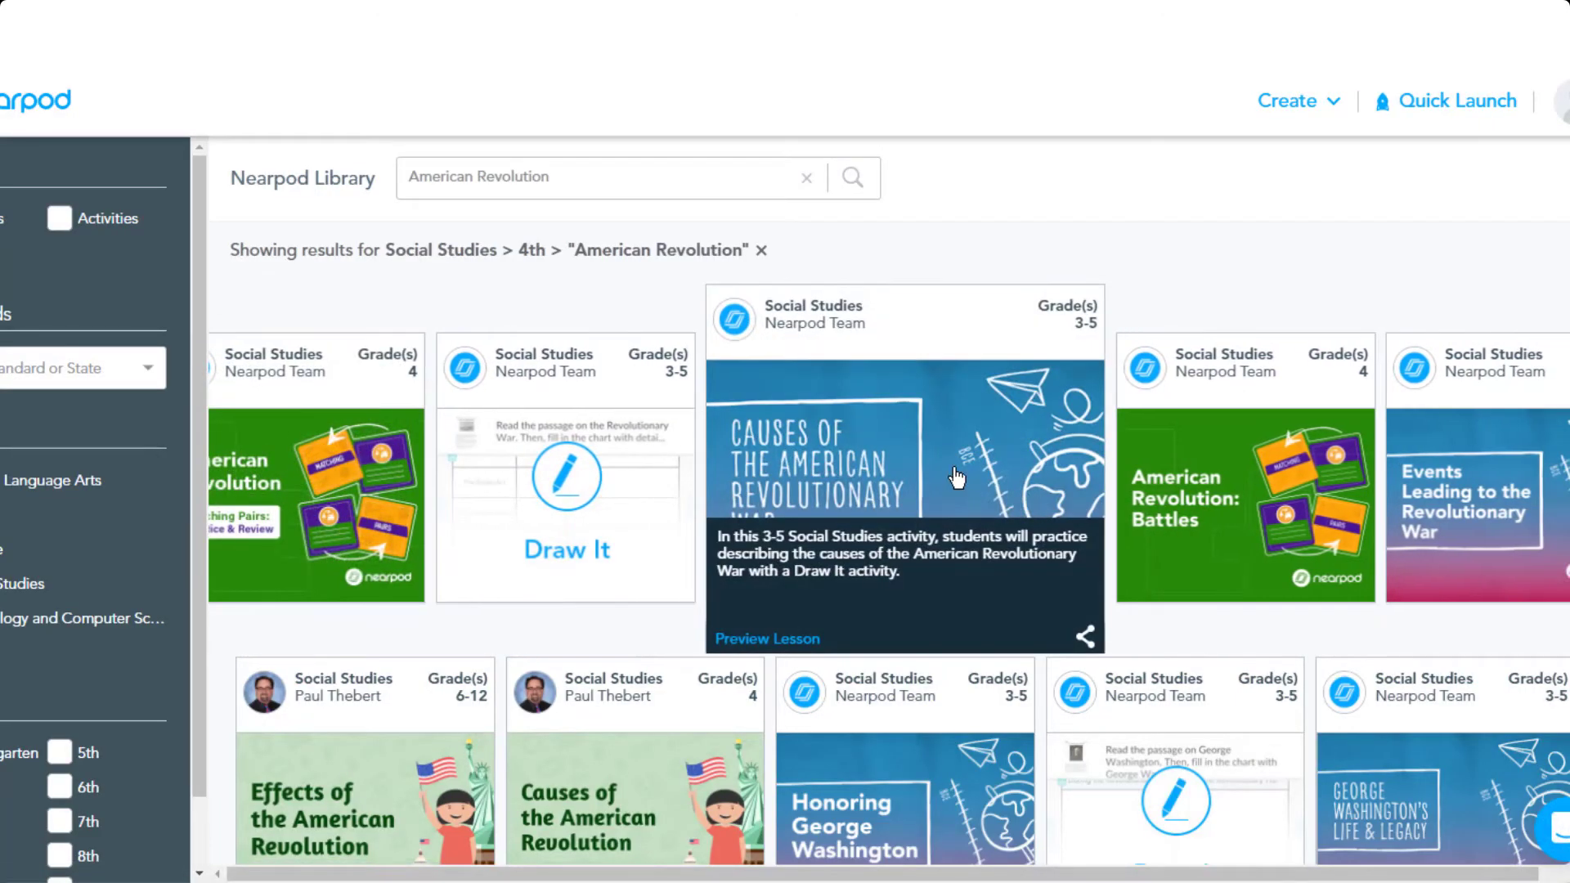
left_click(745, 639)
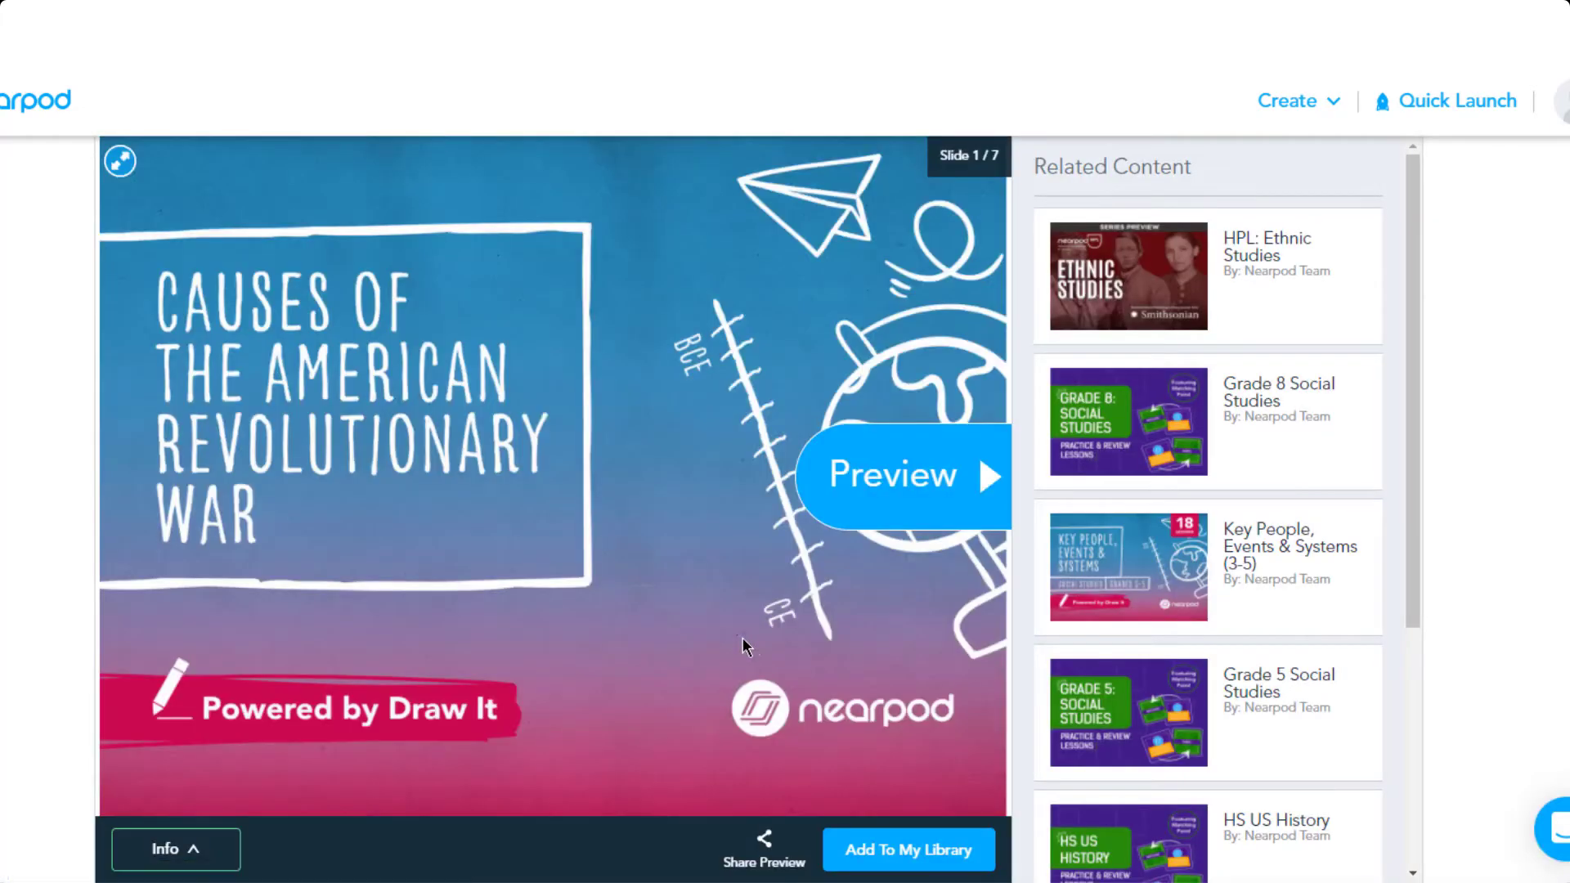
left_click(936, 482)
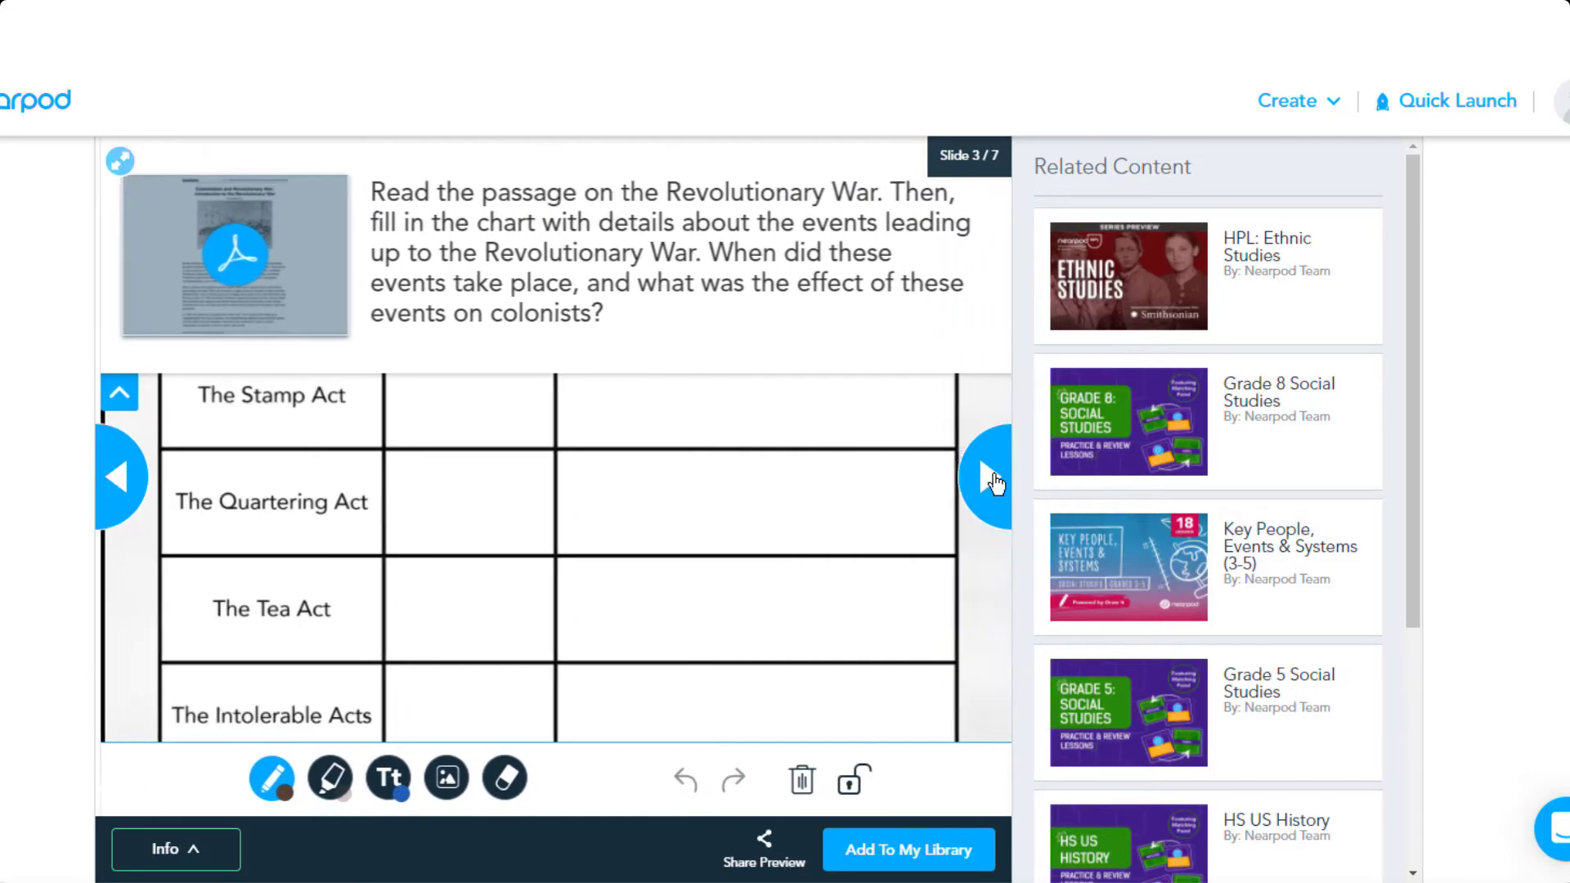
left_click(994, 482)
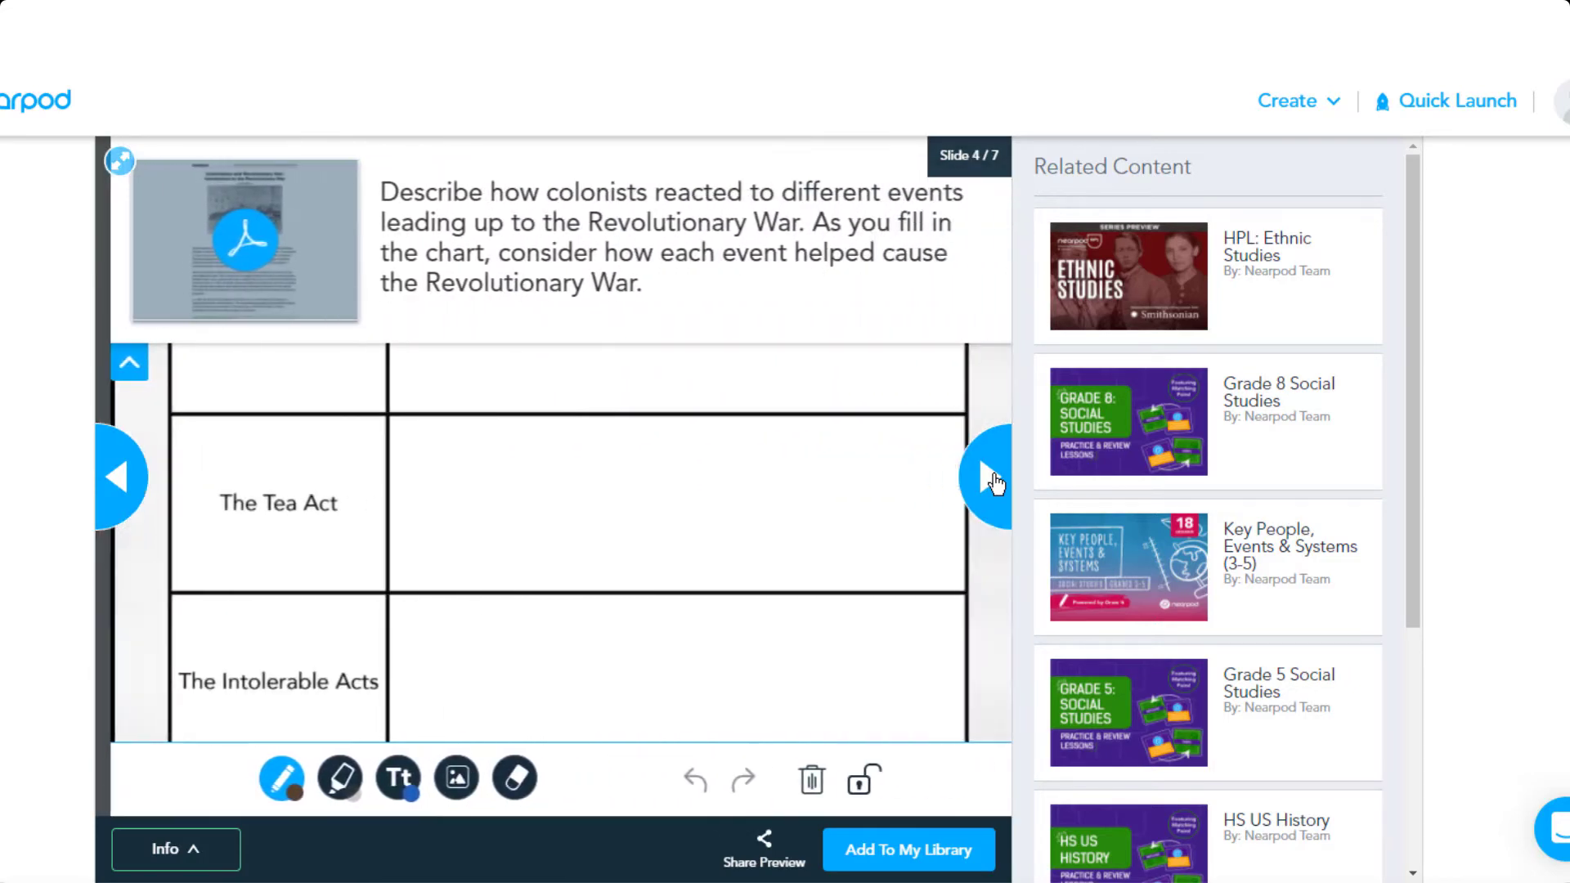
left_click(993, 483)
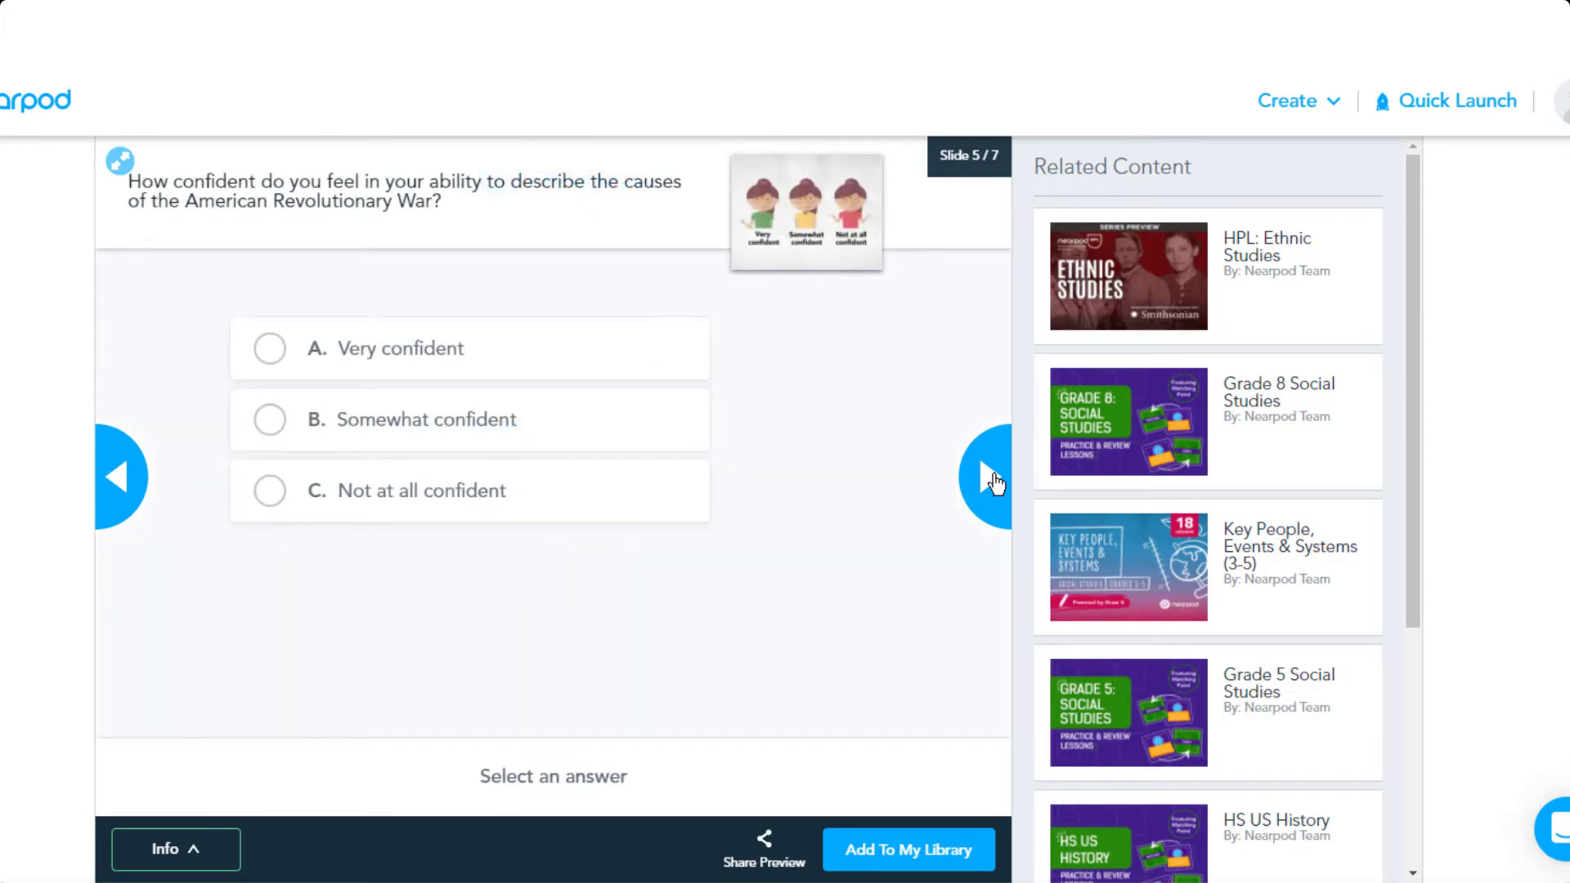
left_click(993, 482)
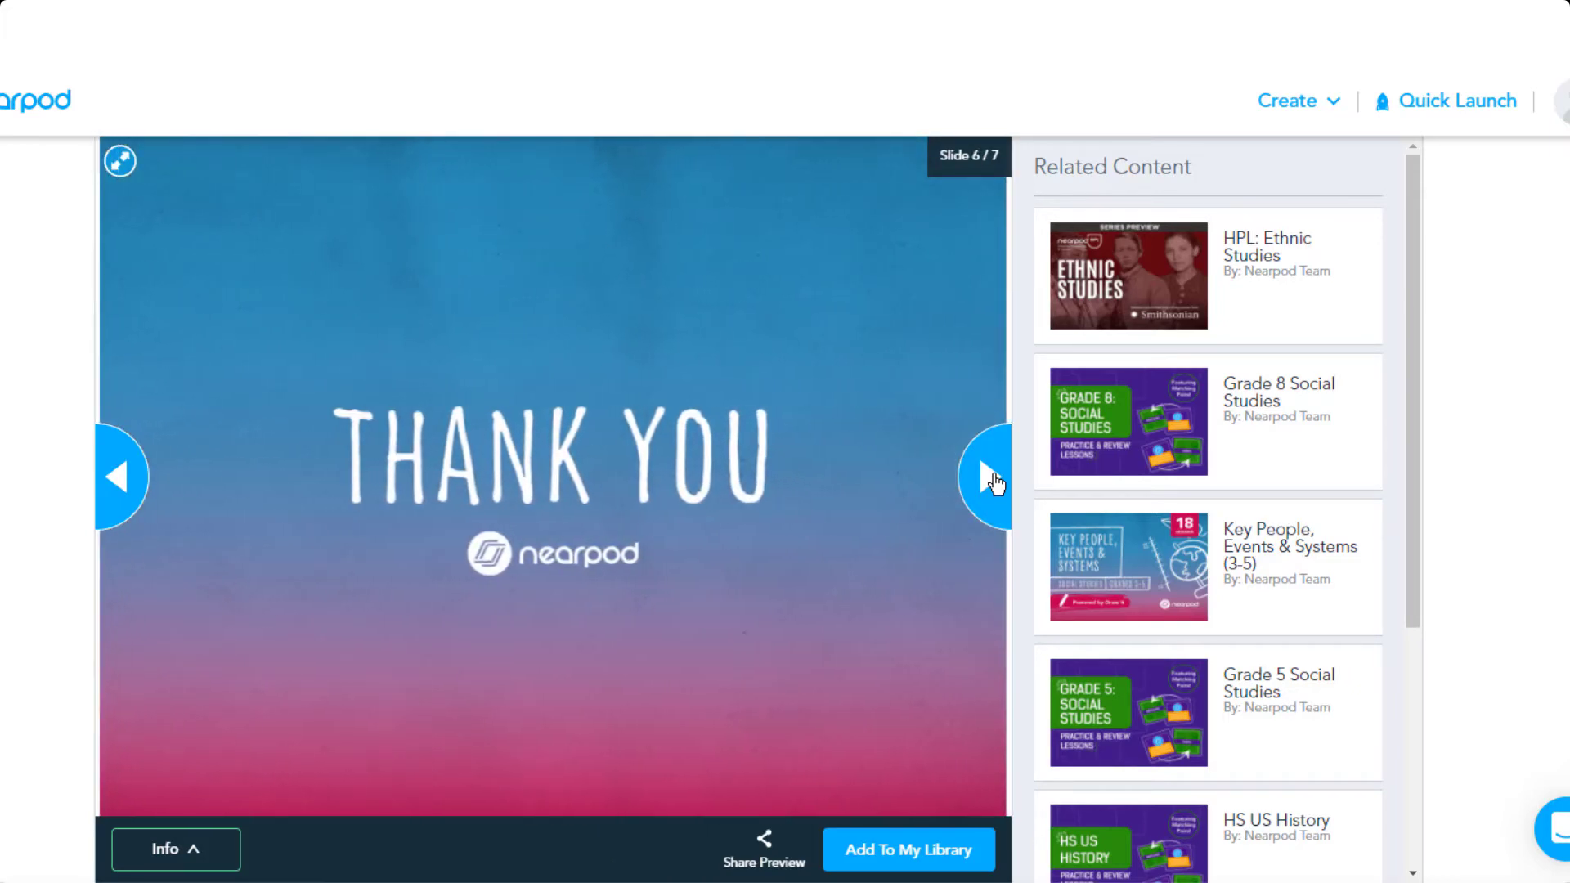
left_click(952, 865)
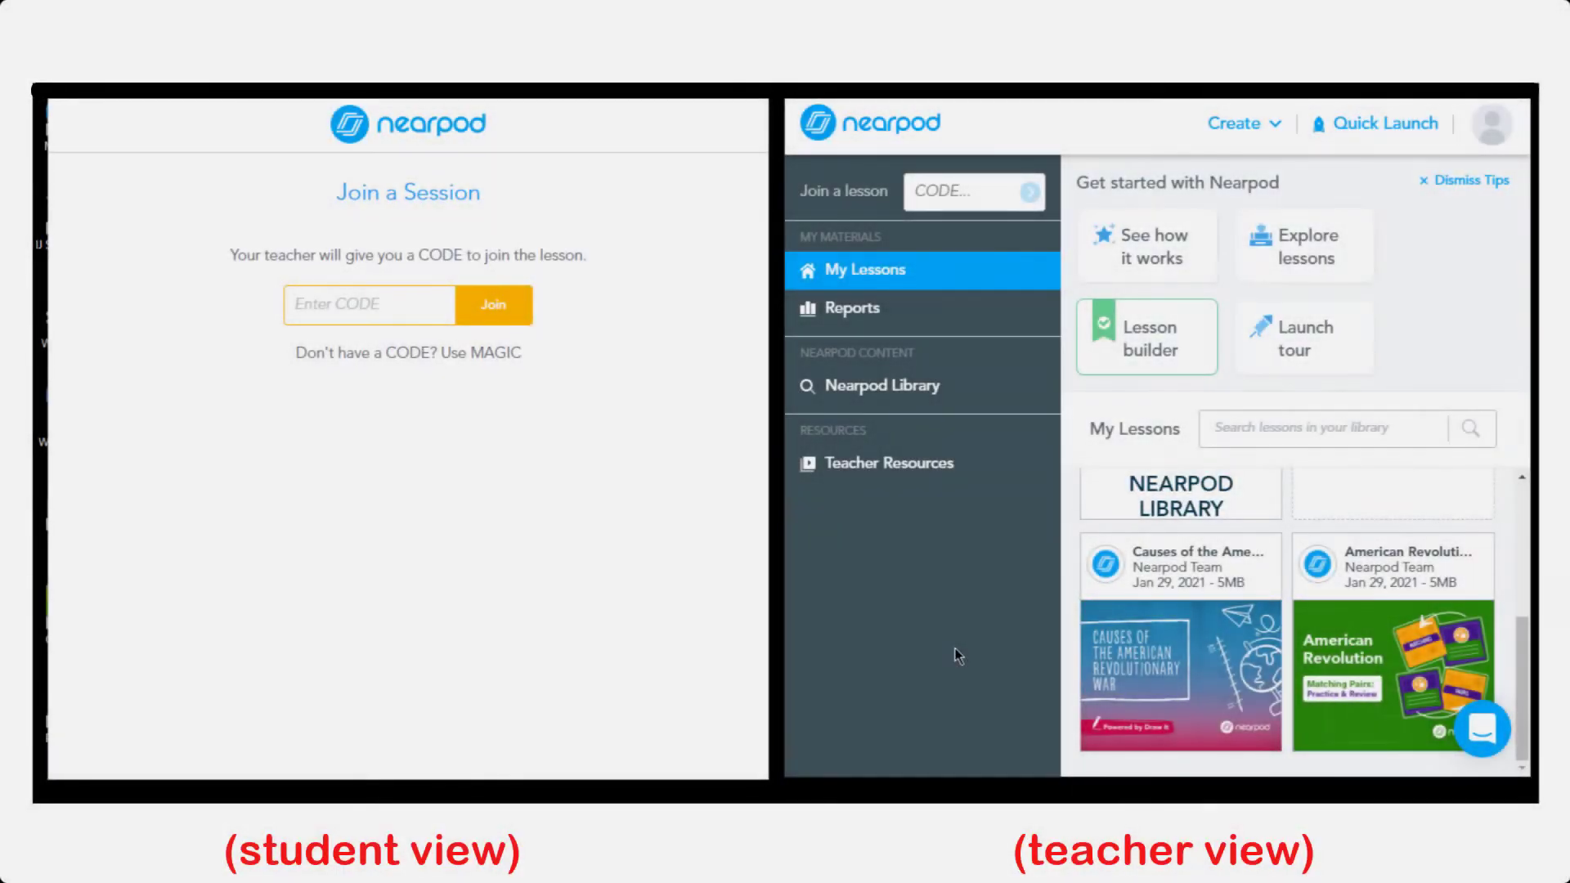
Step: Launch the American Revolution lesson with Live Participation and select its join code 249LK
mouse_move(1393, 672)
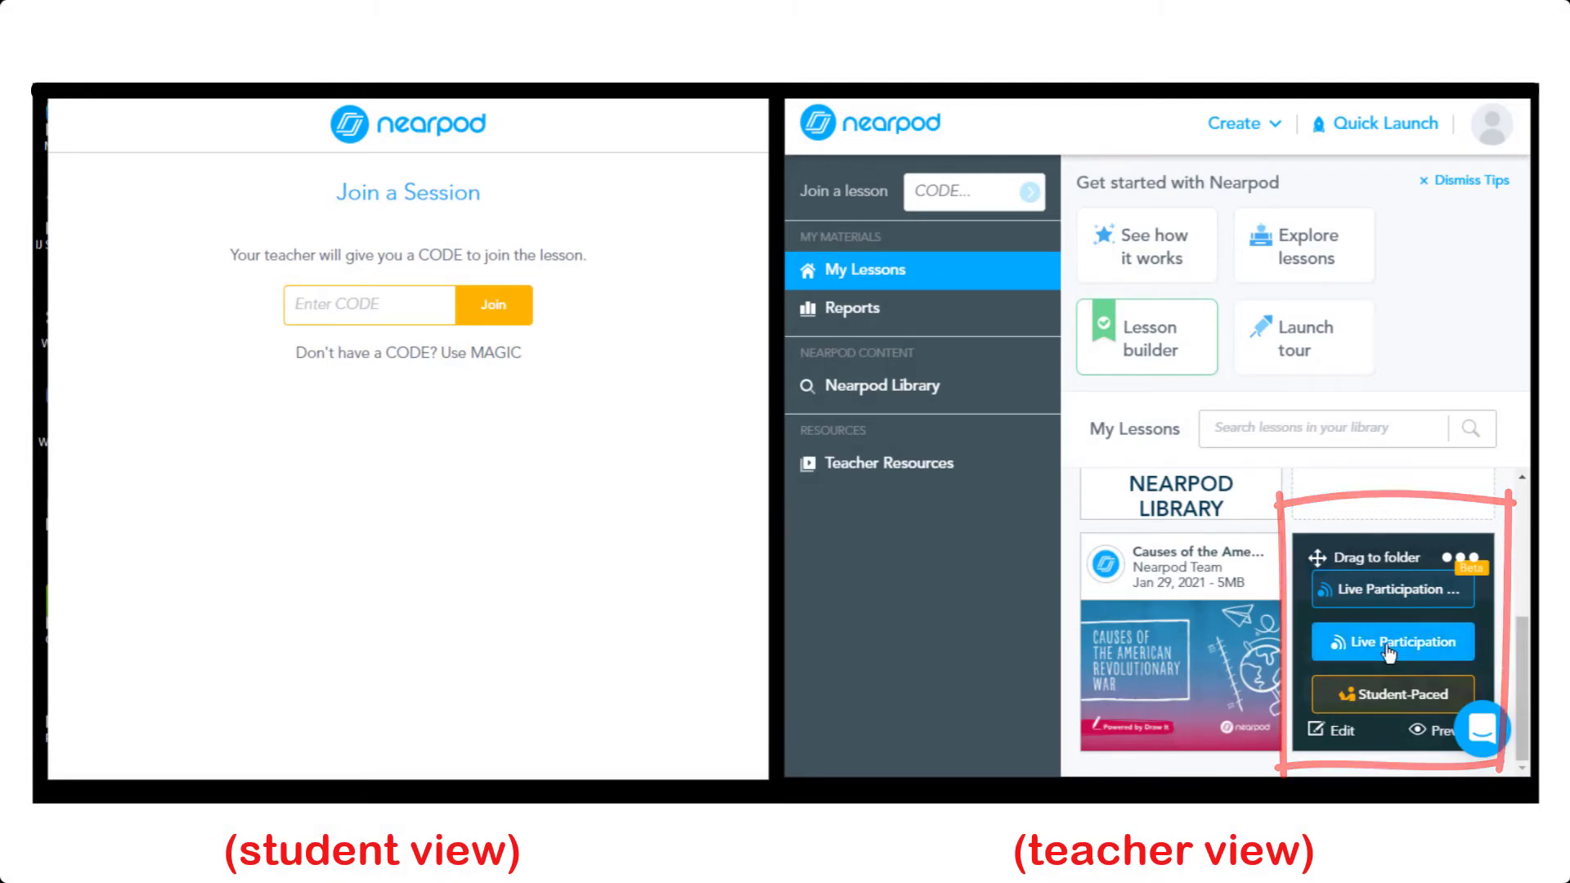
left_click(1387, 645)
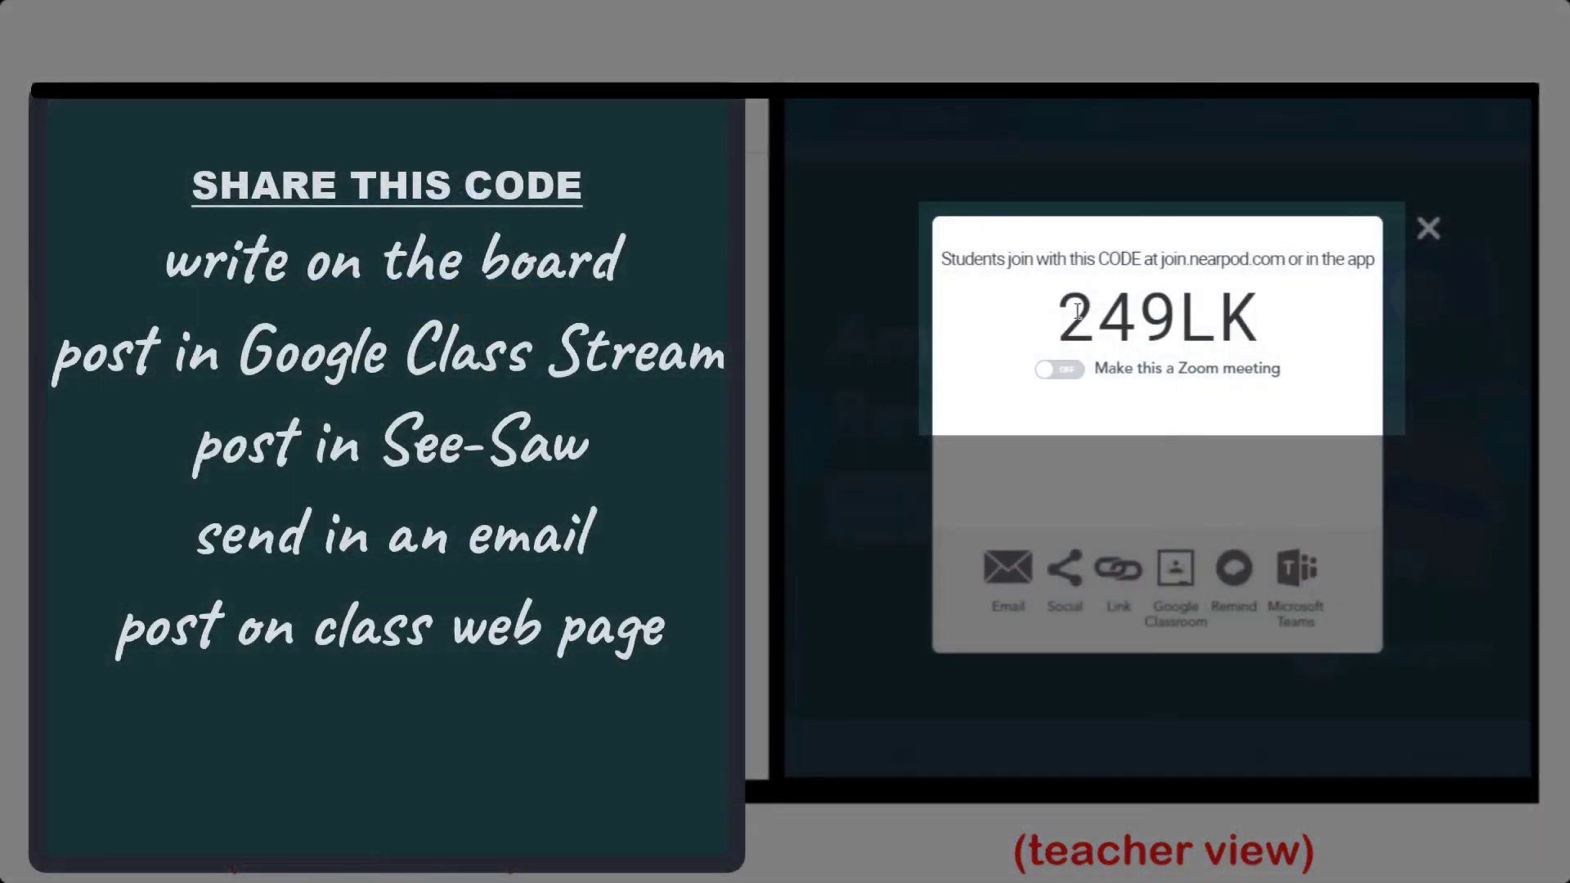
left_click_drag(1071, 317, 1243, 323)
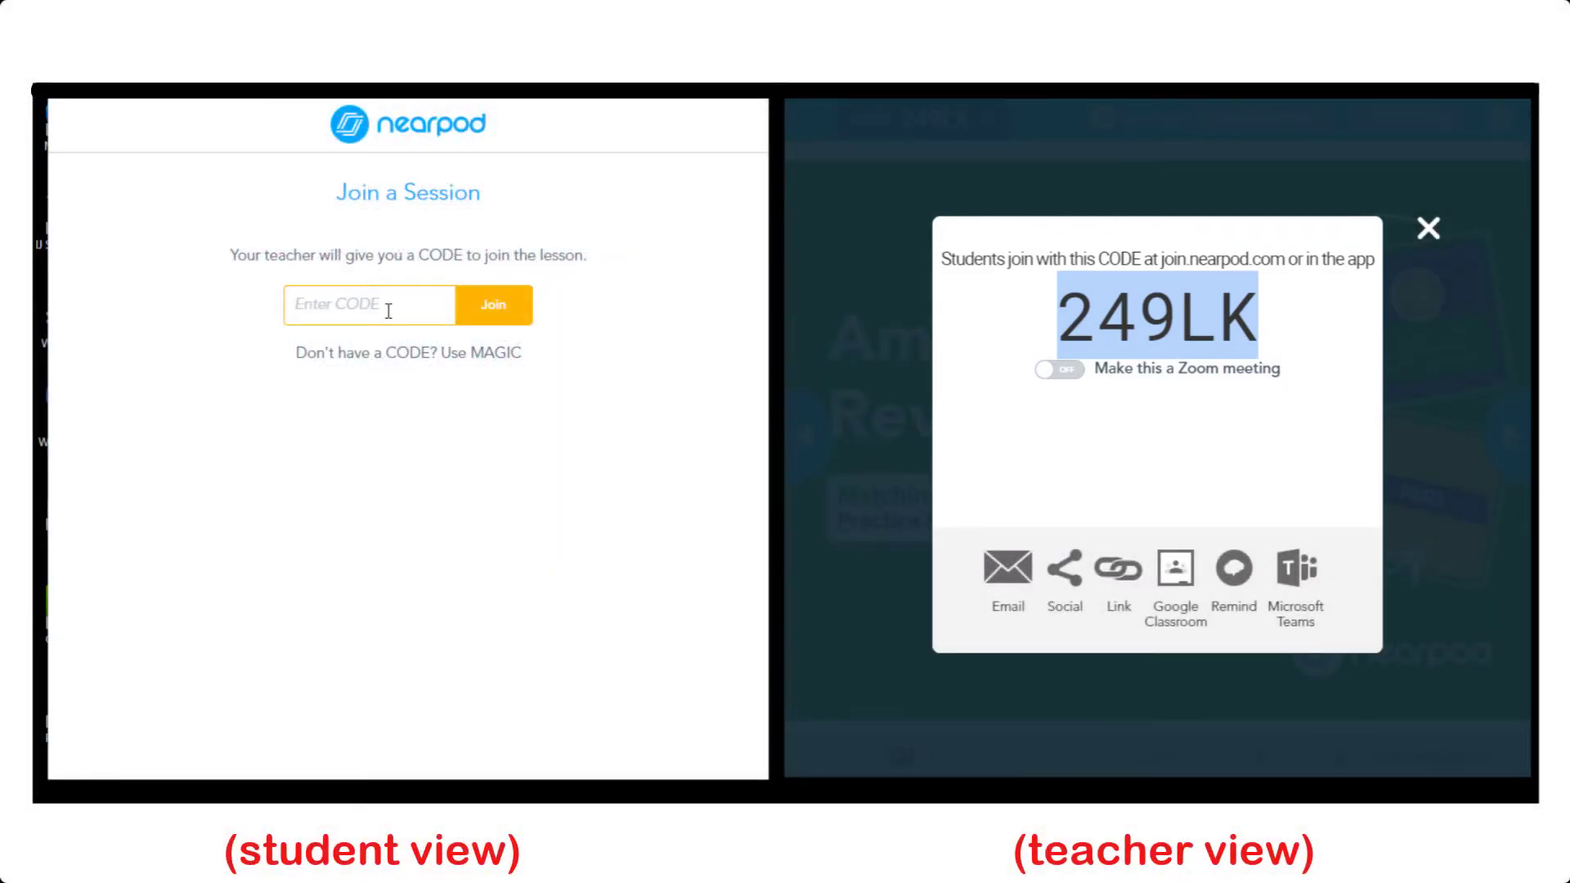
Step: Join as a student with code 249LK and a student name, then close the teacher's code window
type("249LK")
left_click(515, 311)
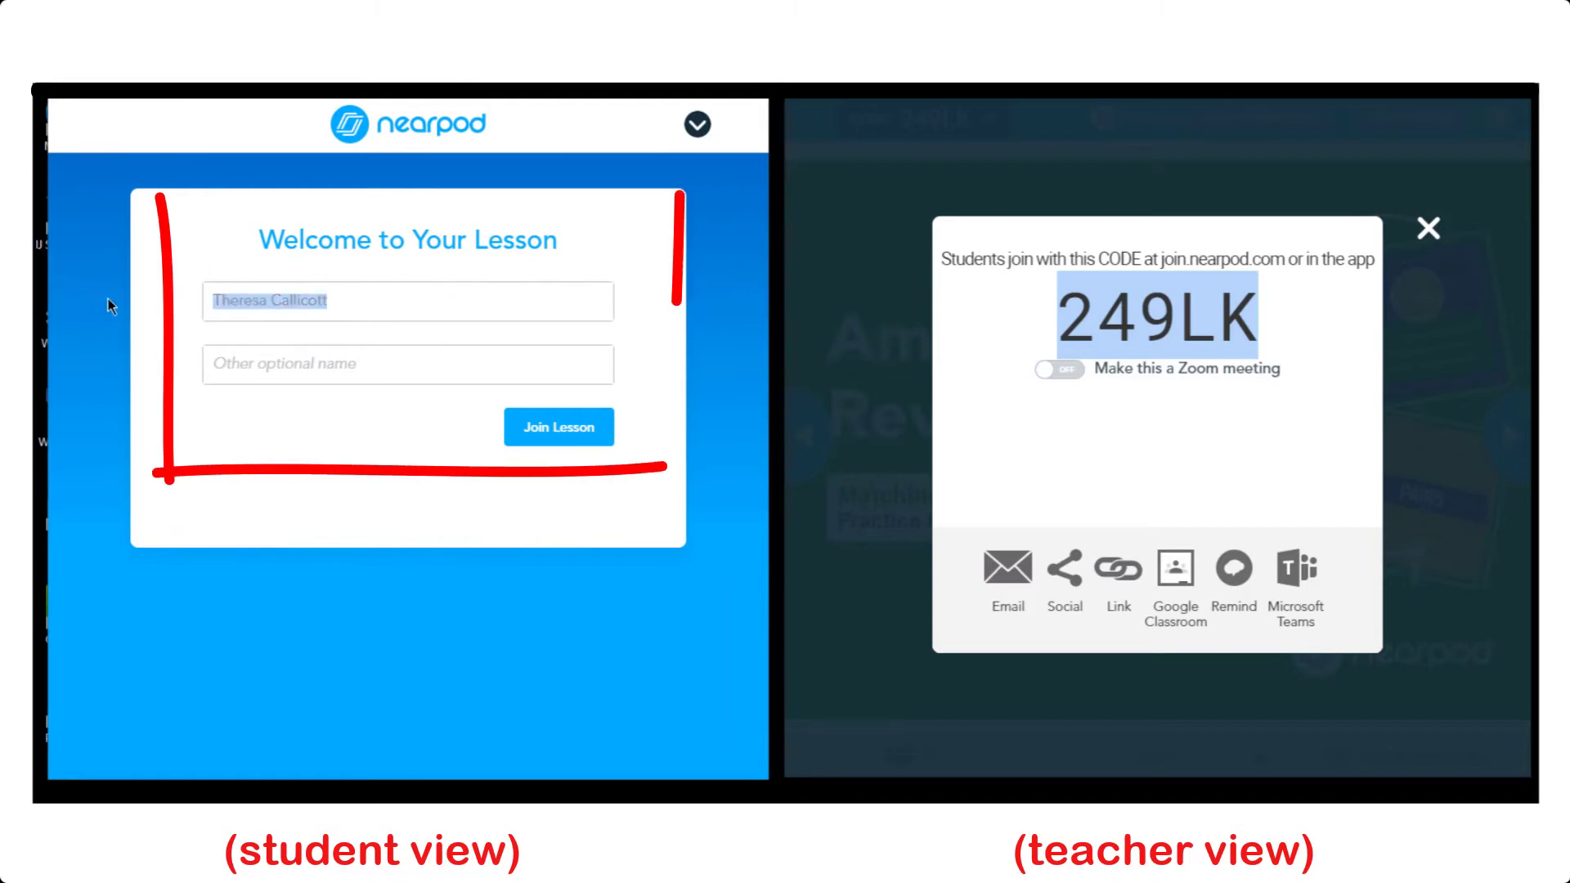
type("sam")
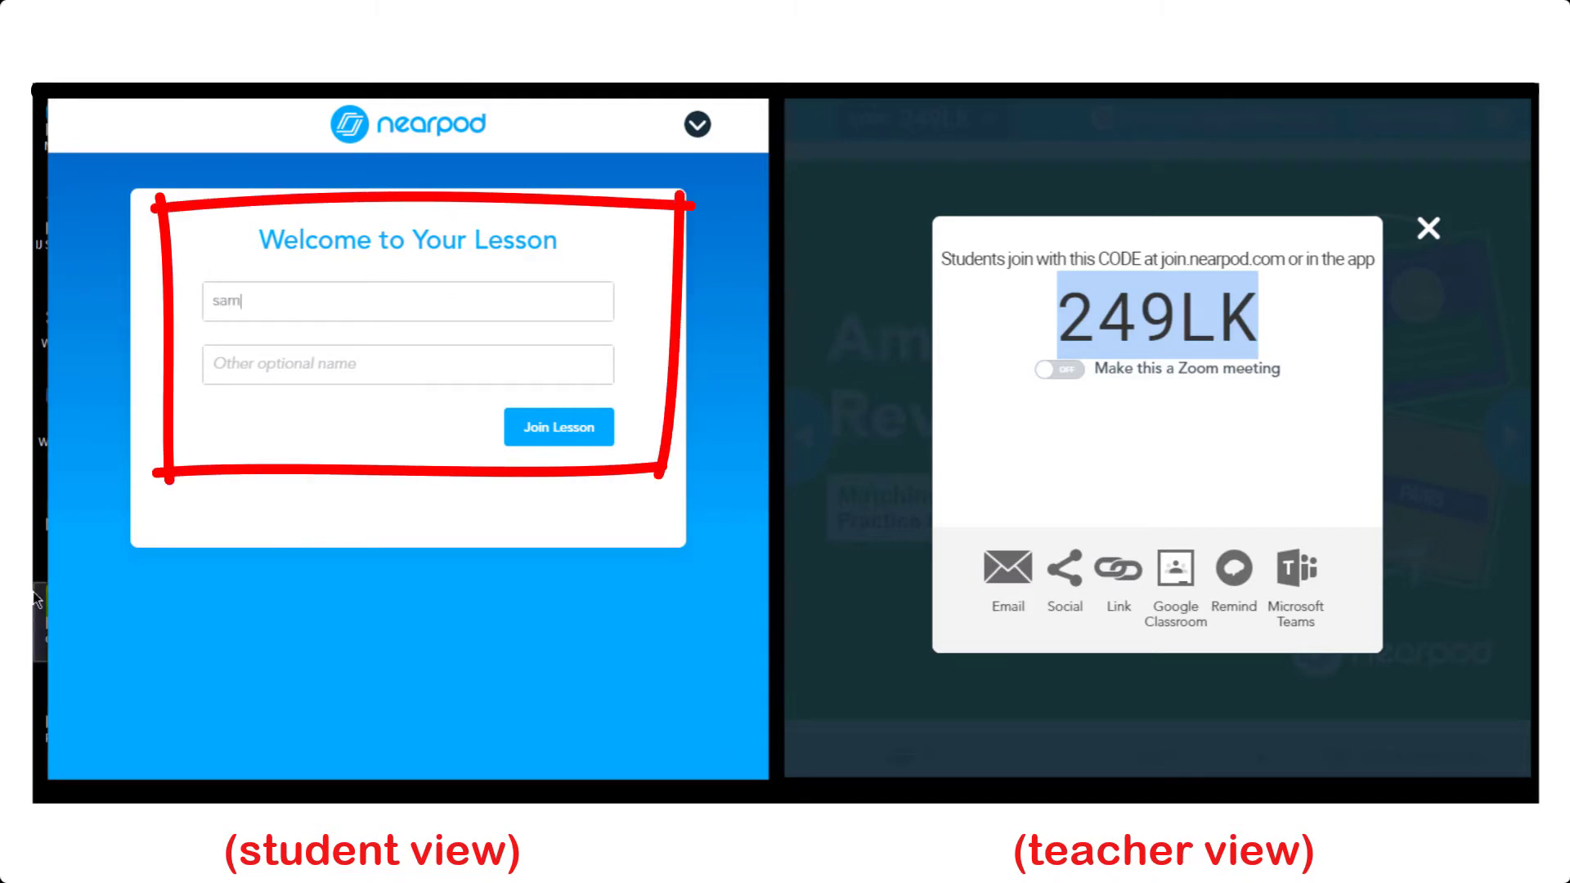
type("ple student")
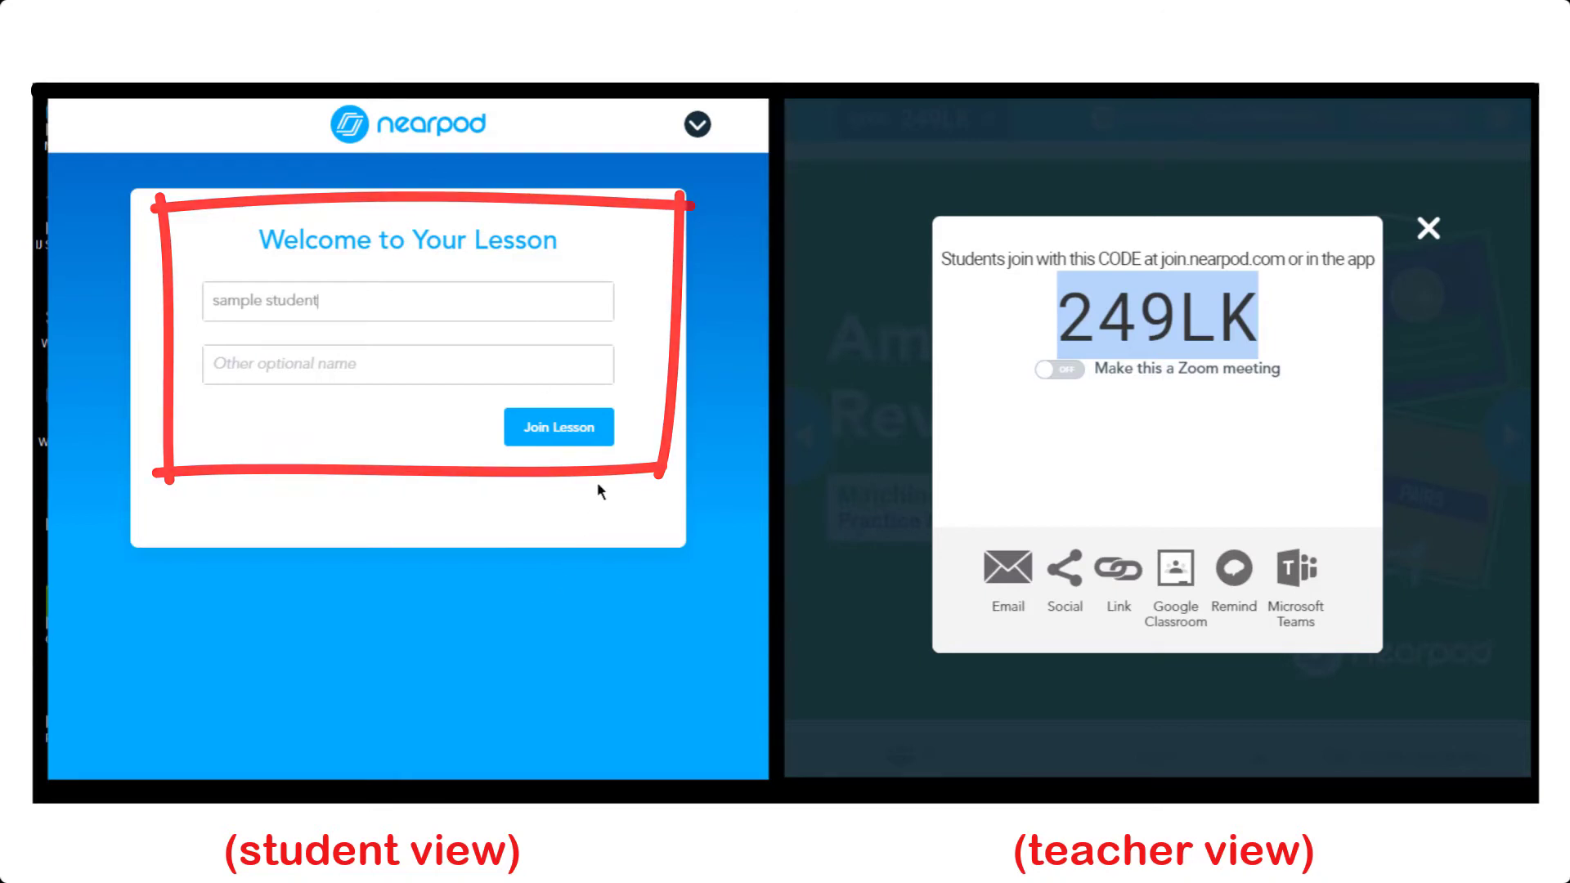
left_click(574, 433)
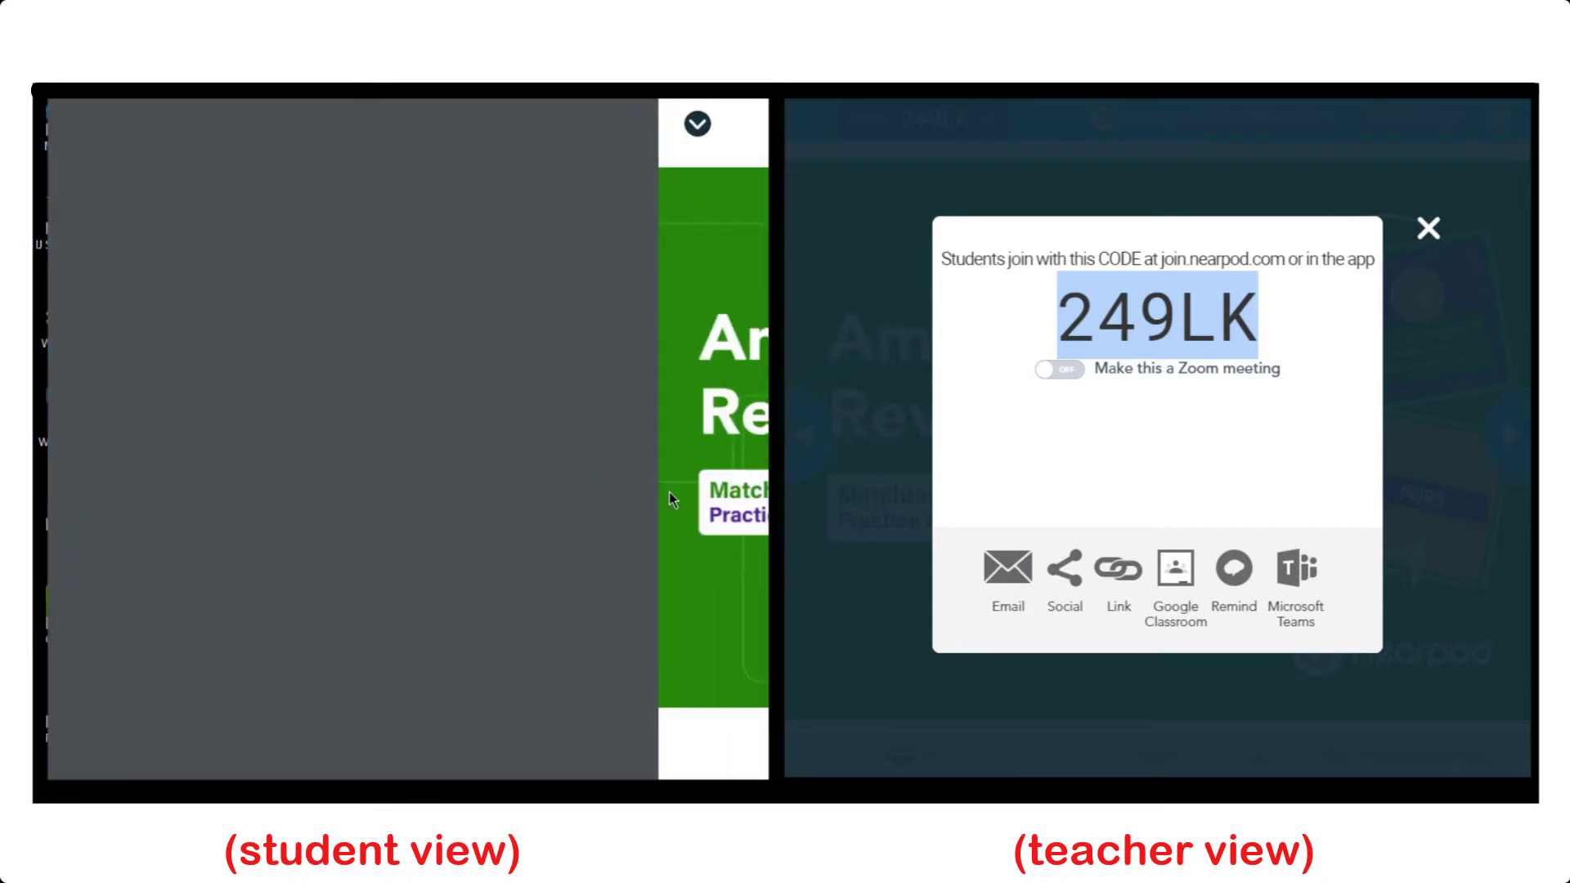
left_click(1429, 233)
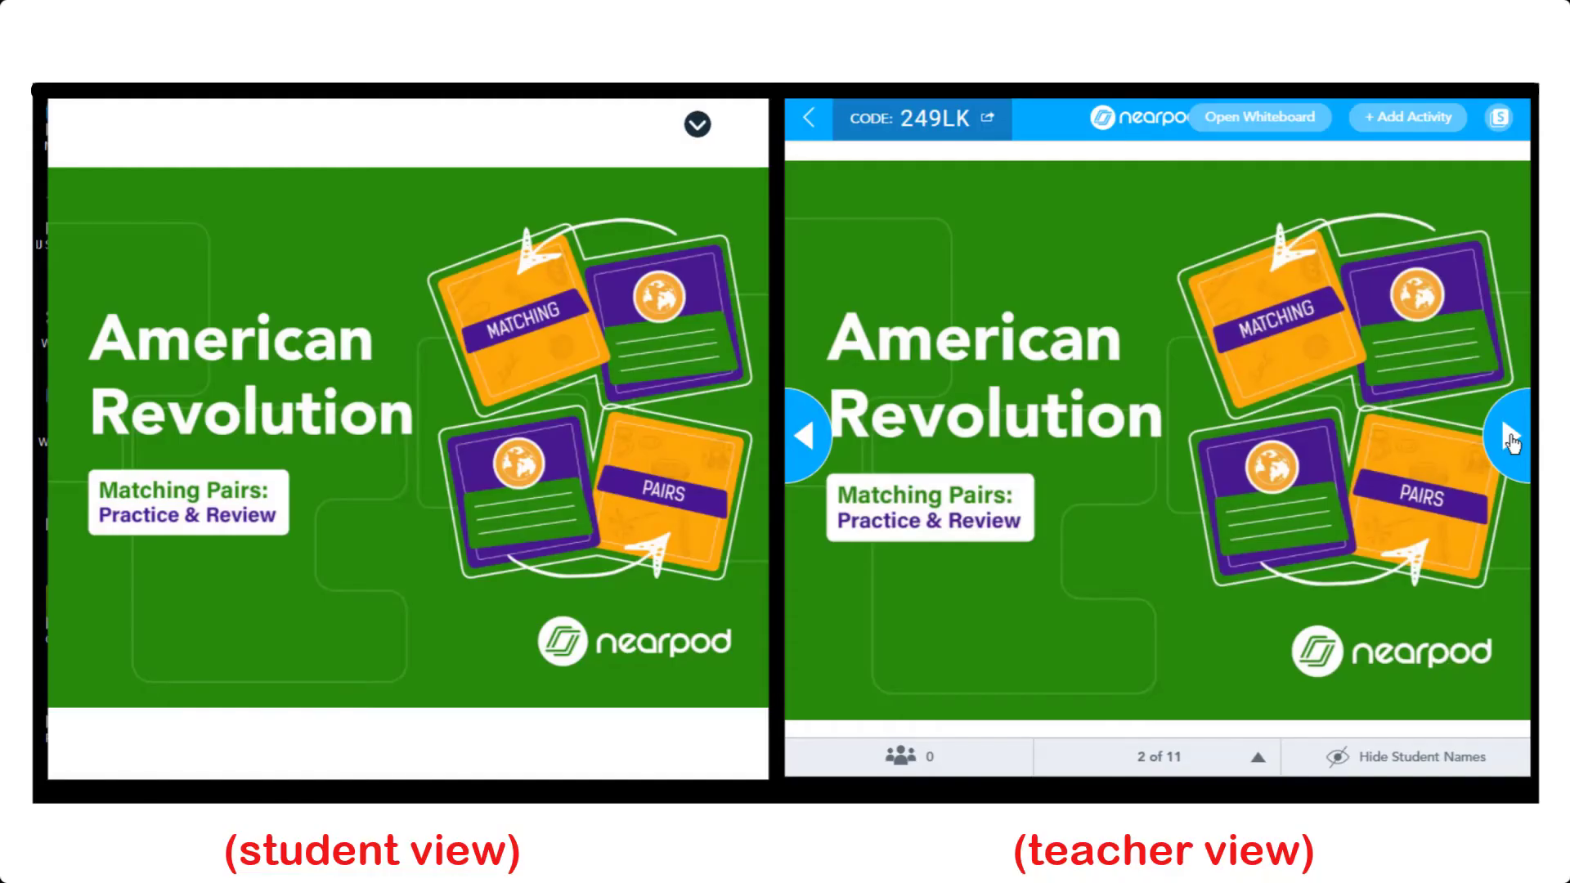
Step: Advance the live lesson three slides to the slide 5 cause-and-year matching activity
left_click(1509, 439)
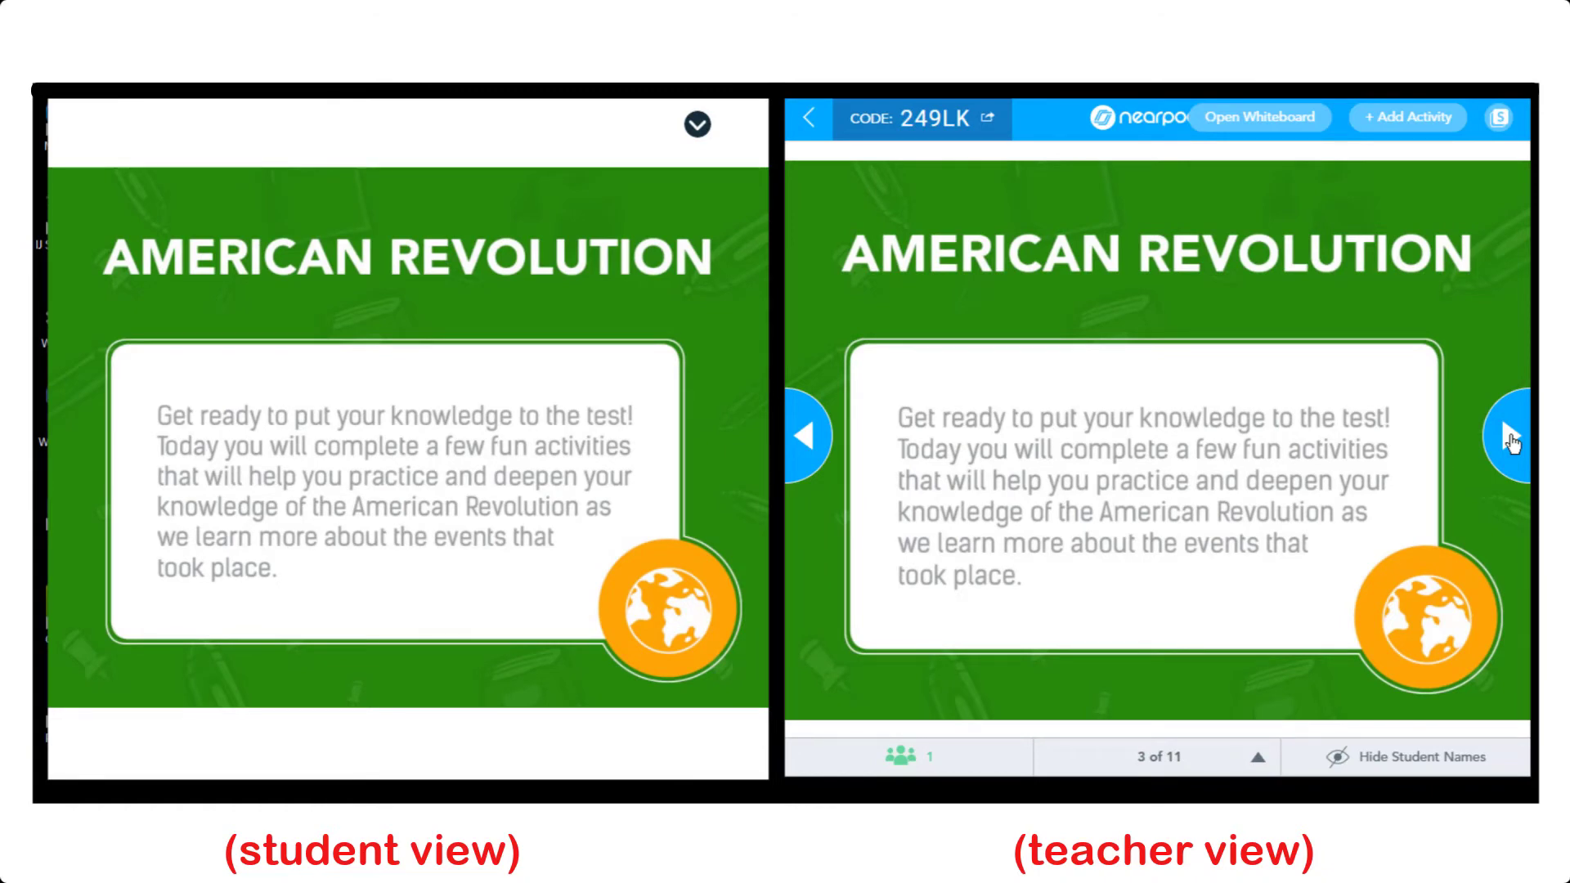
left_click(1509, 439)
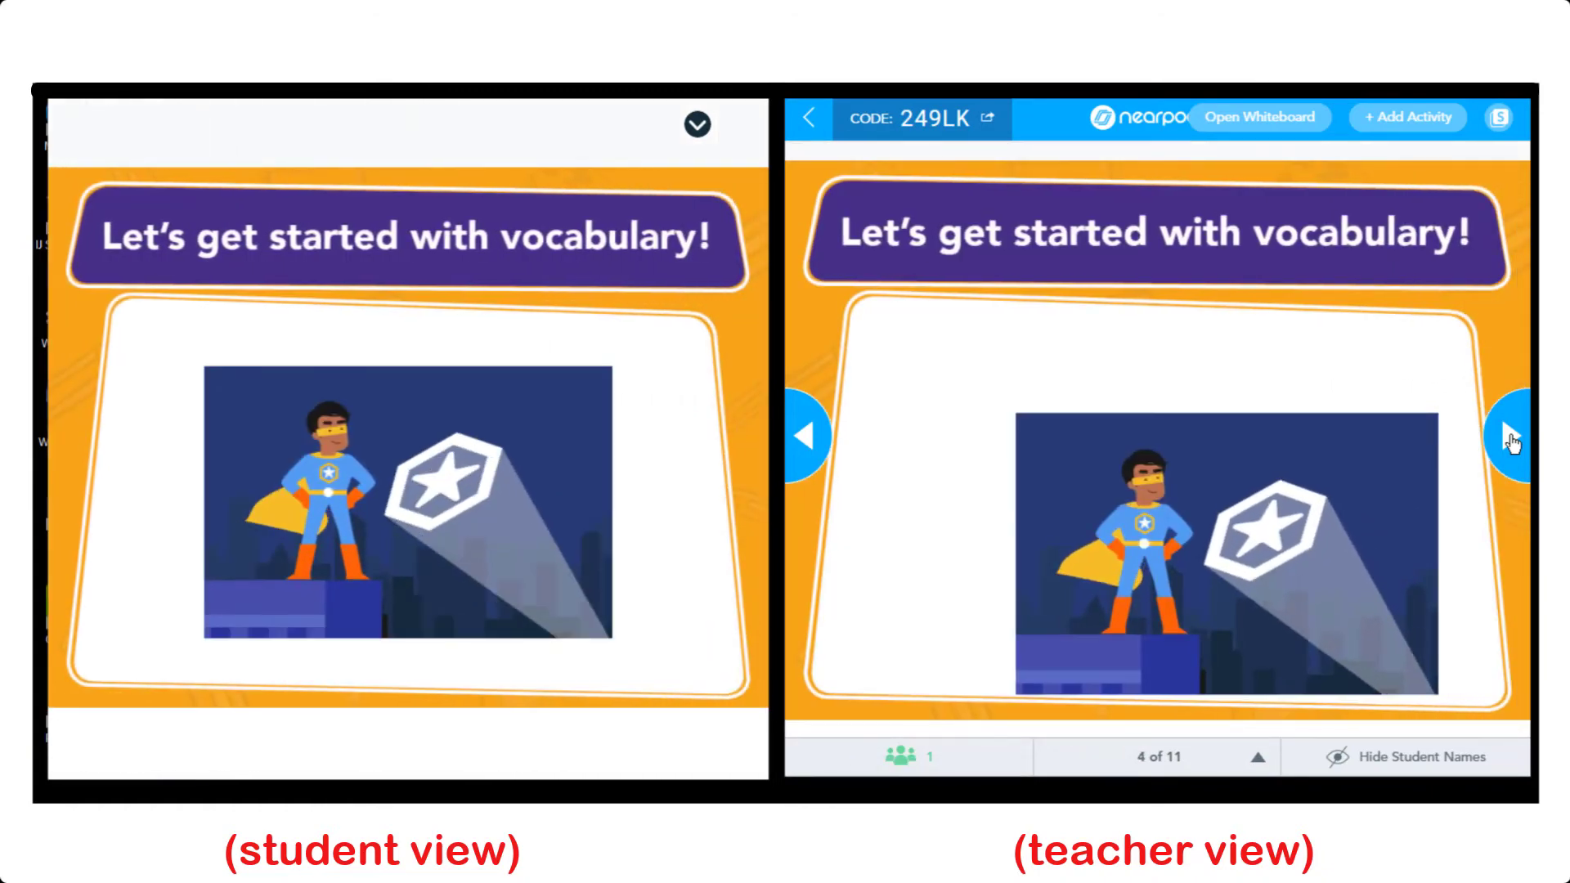
left_click(1509, 439)
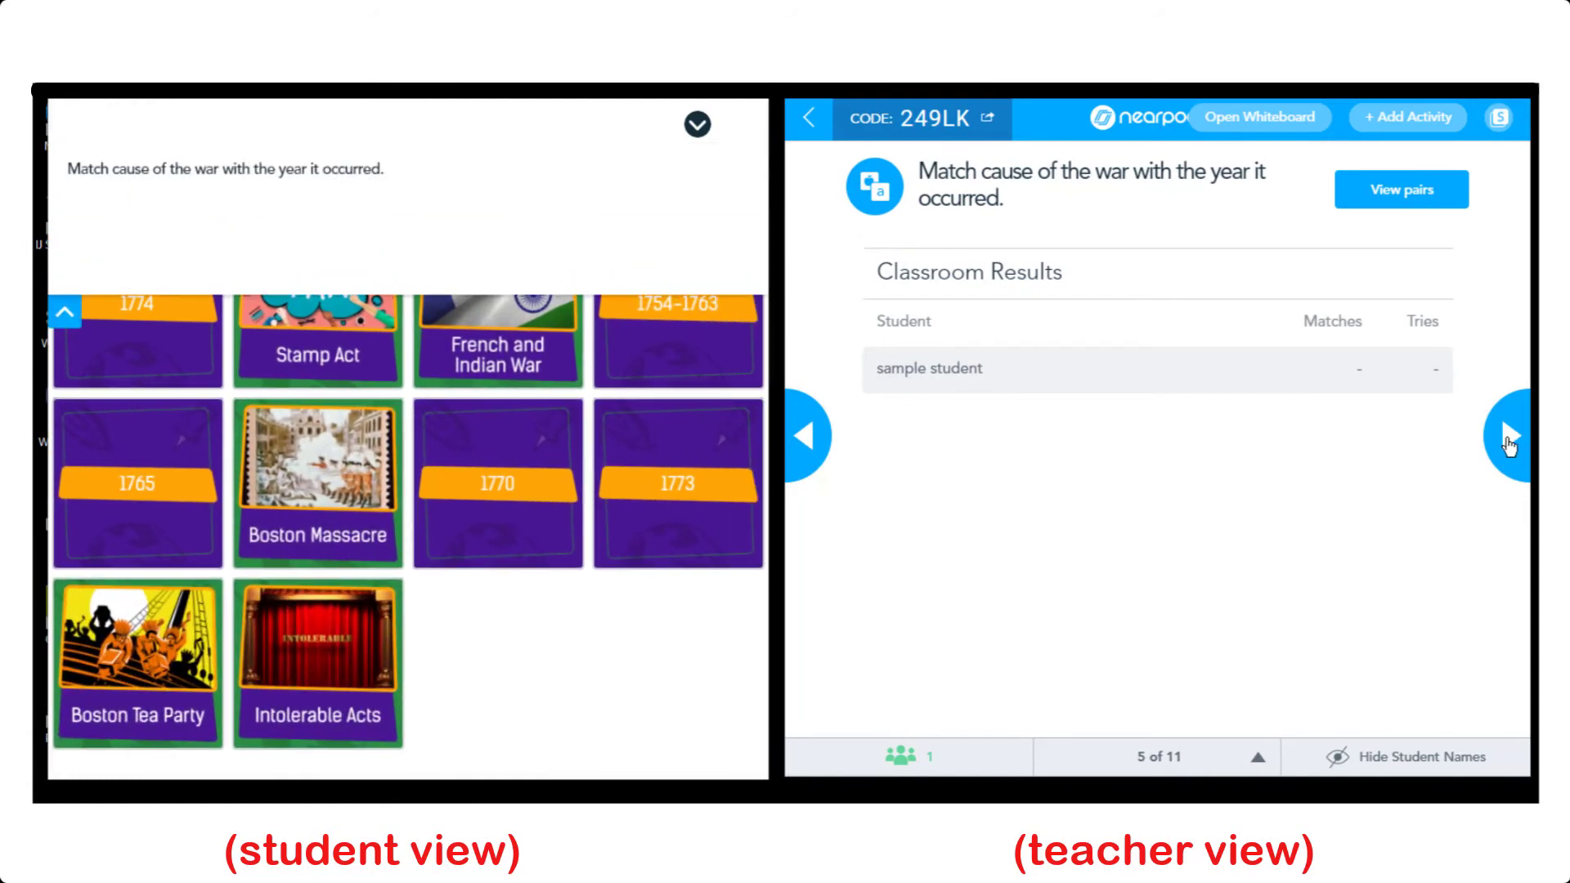
Step: Match Boston Massacre with 1770 and French and Indian War with 1754-1763
left_click(65, 313)
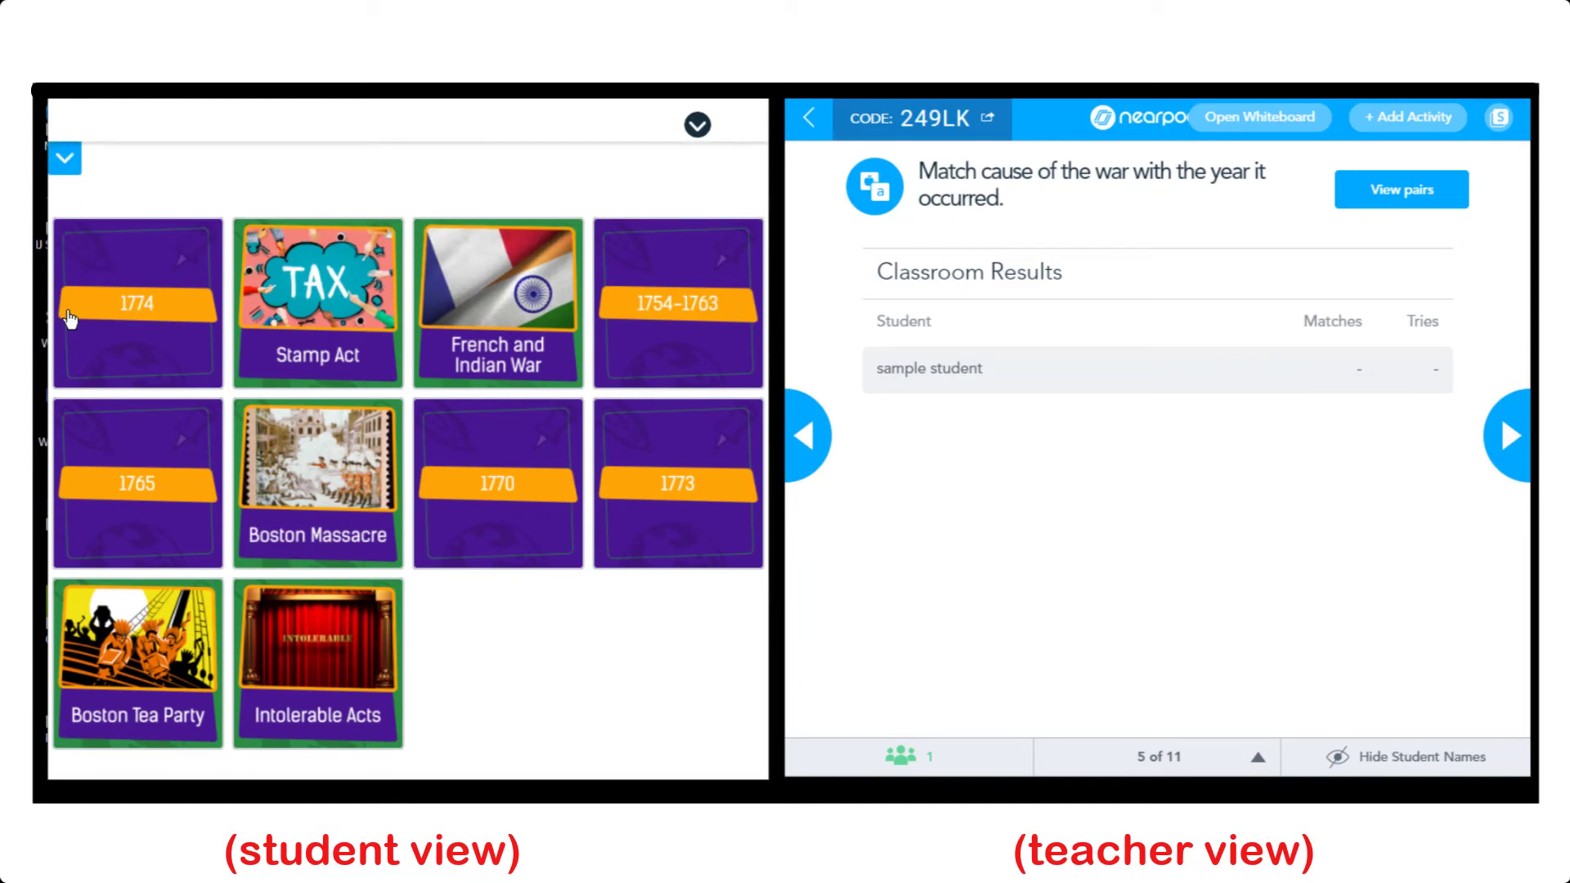
left_click(123, 337)
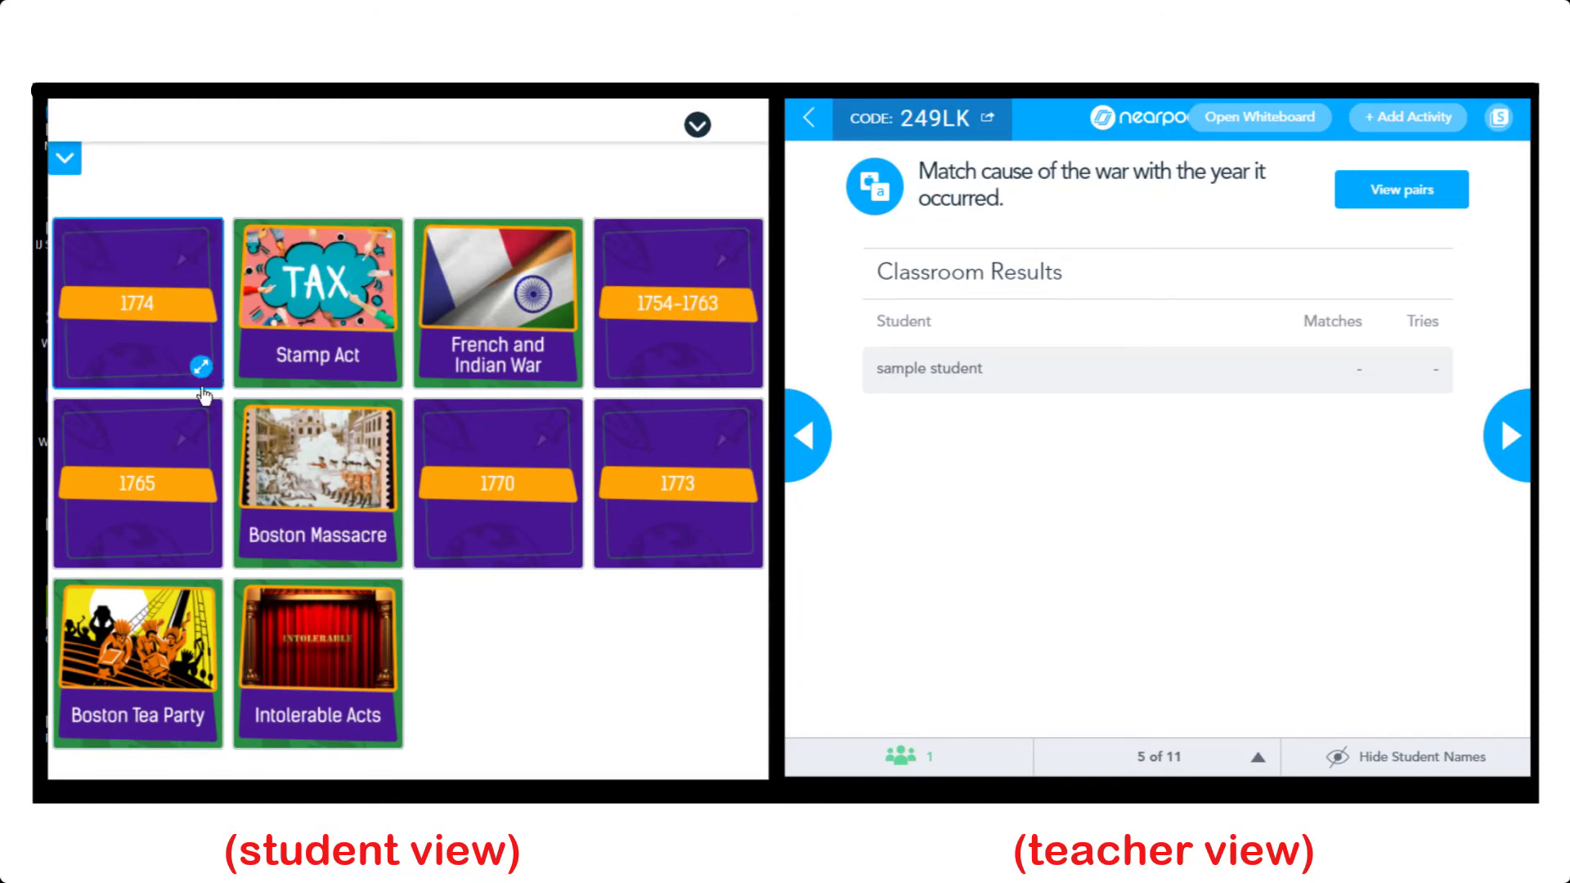
left_click(309, 507)
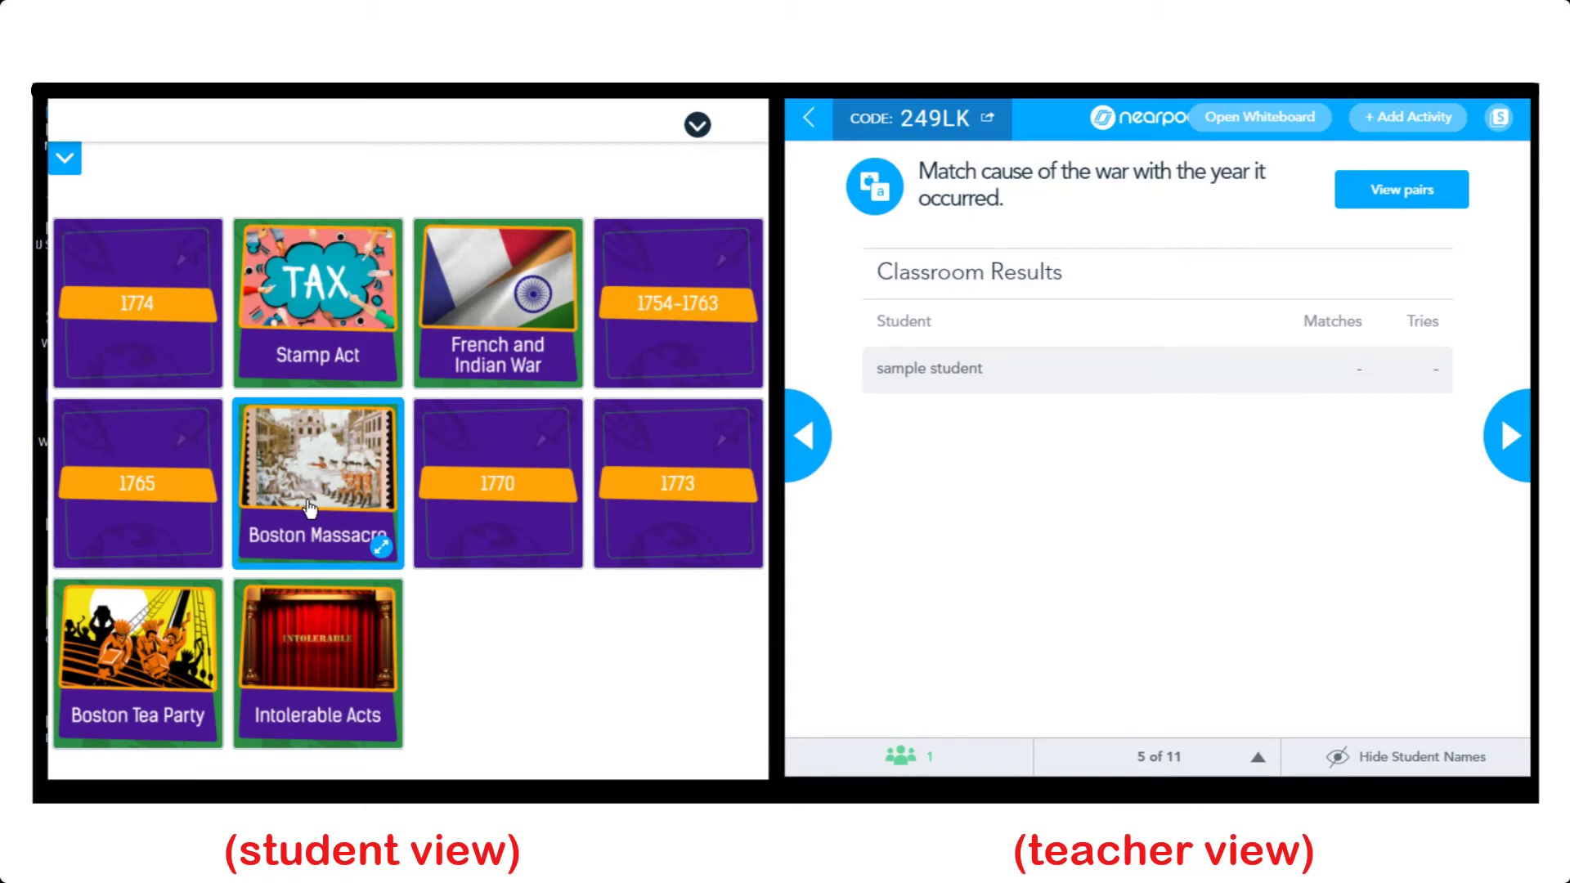
left_click(454, 459)
left_click(478, 454)
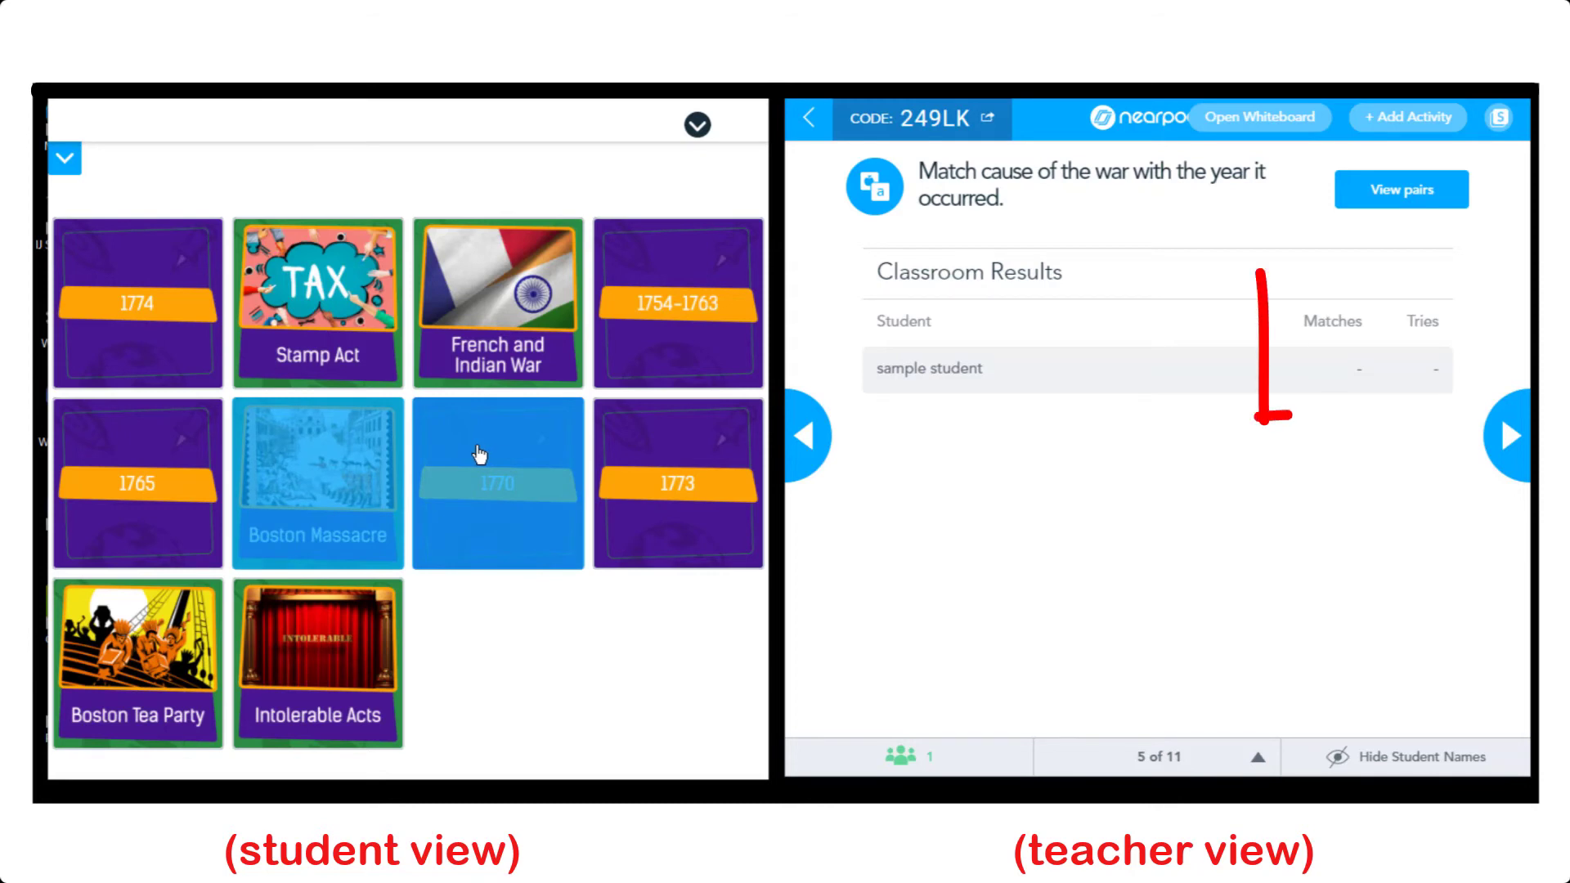
left_click(466, 350)
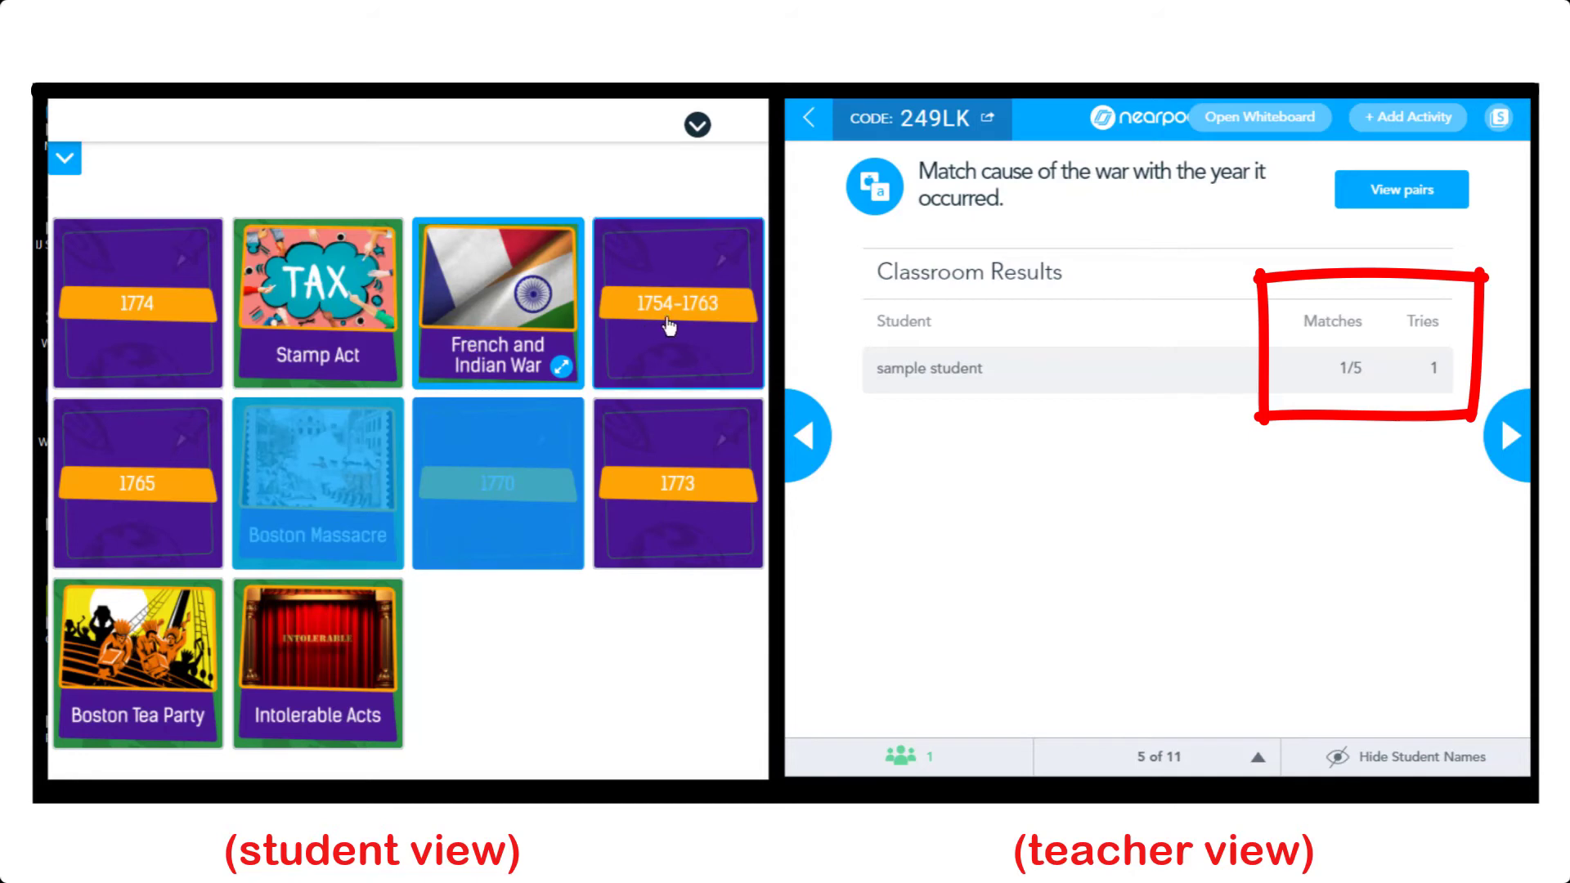
left_click(703, 340)
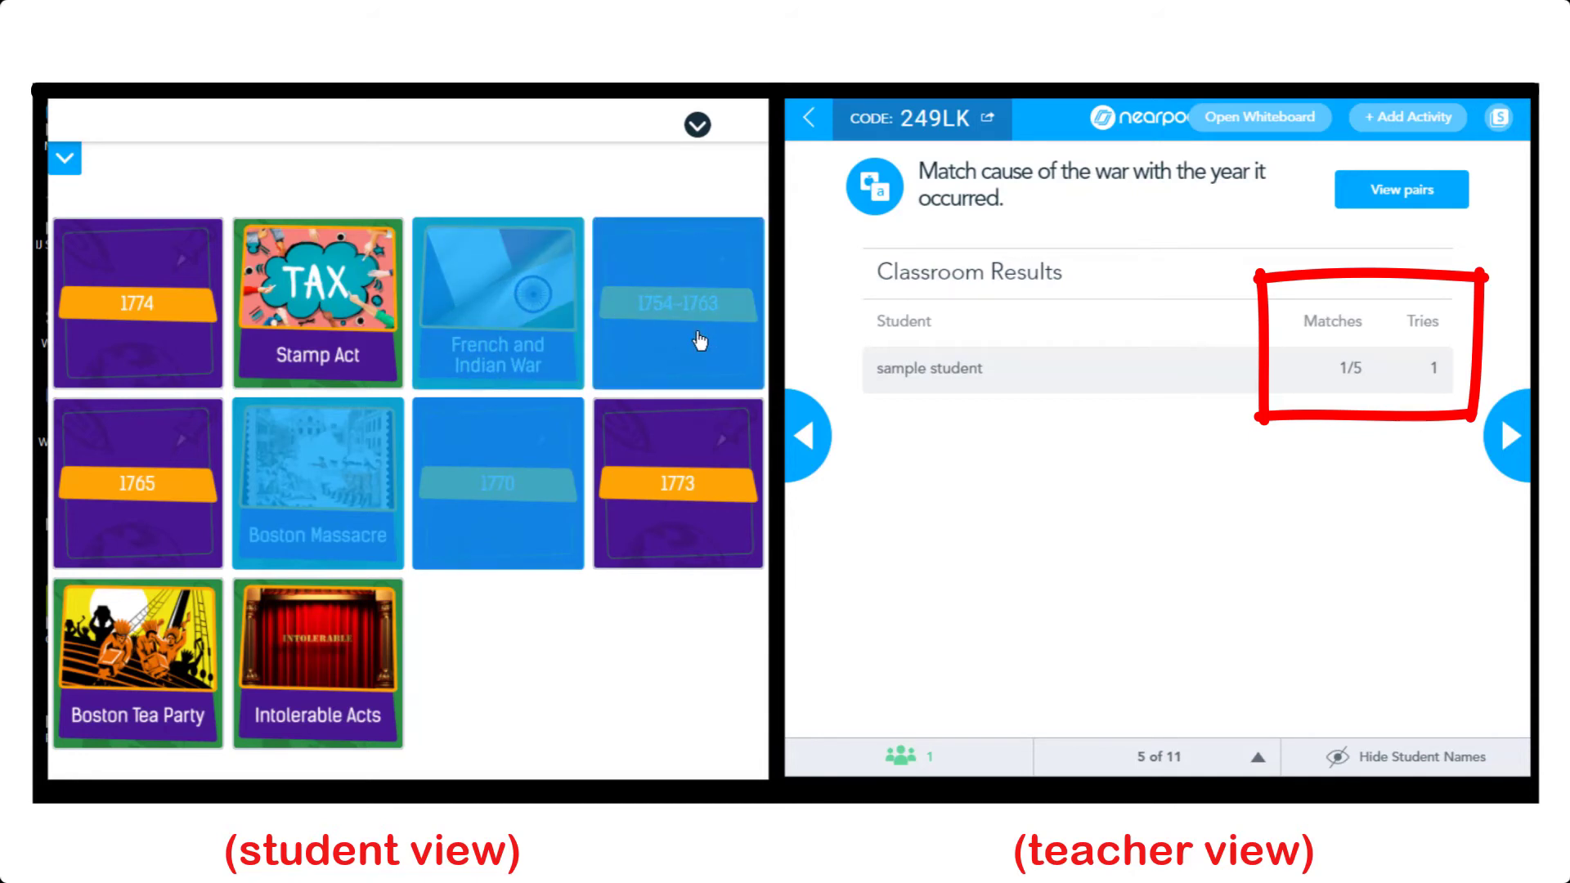
Step: Match Stamp Act with 1765, Boston Tea Party with 1773, Intolerable Acts with 1774, and dismiss Well done
left_click(325, 330)
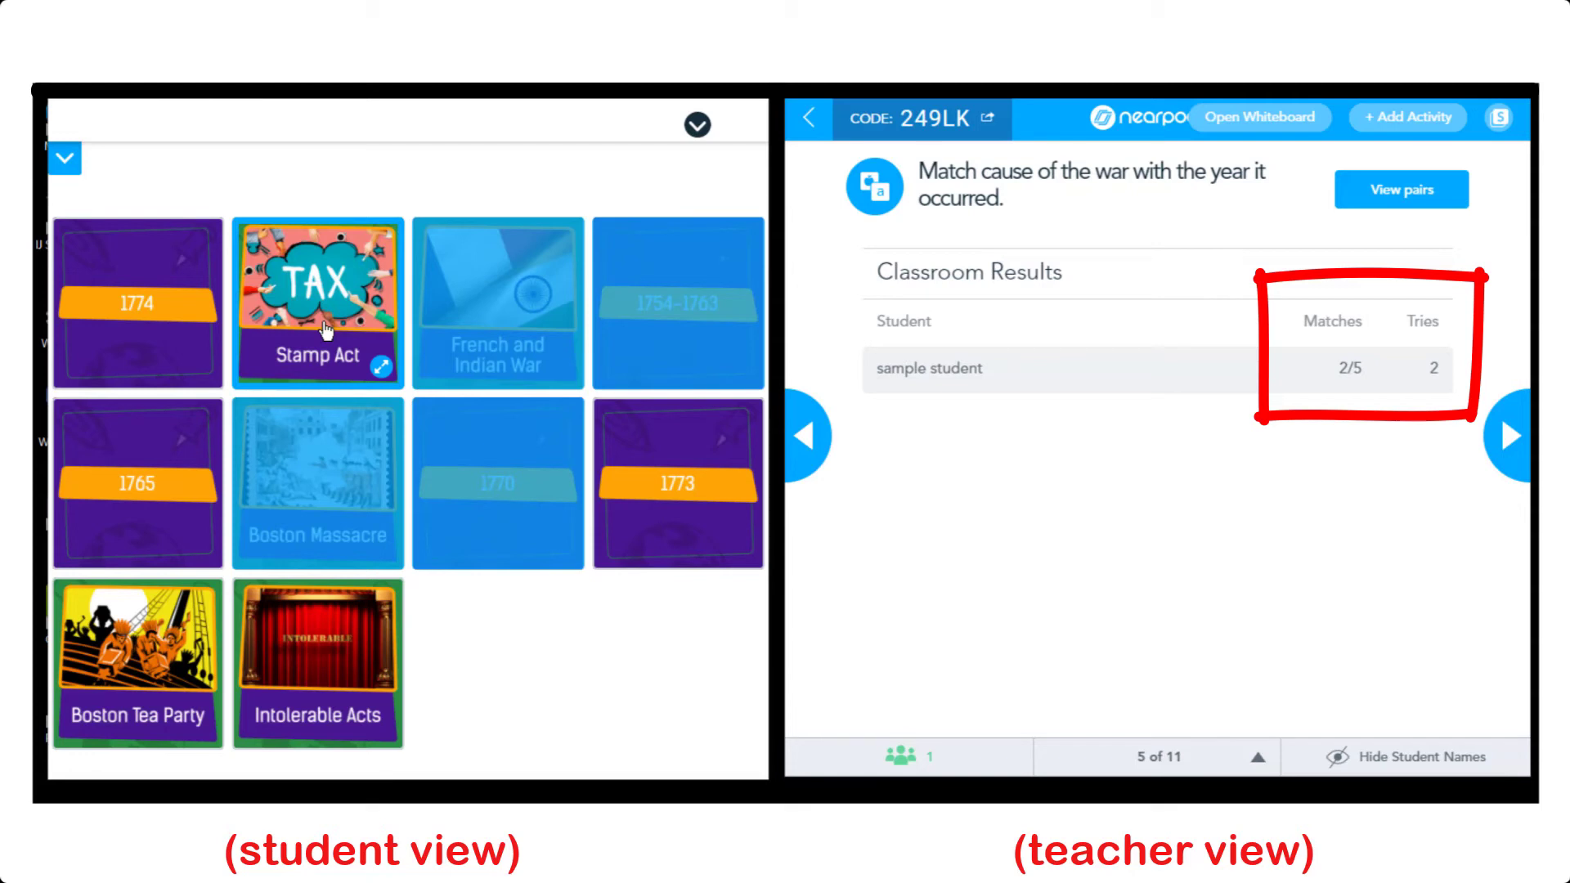
left_click(136, 342)
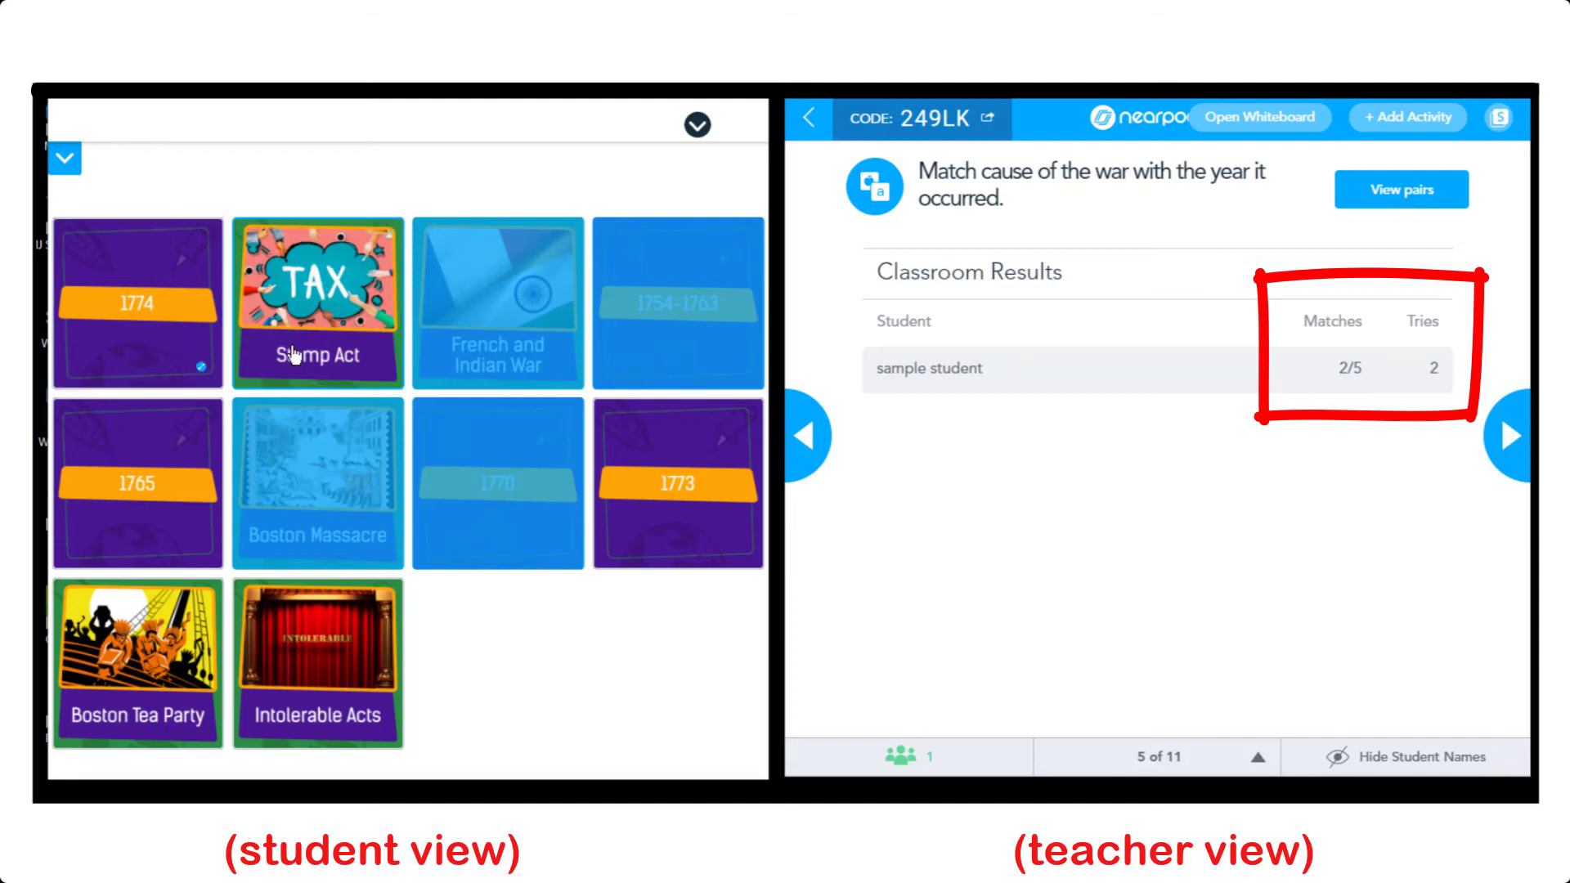
left_click(323, 354)
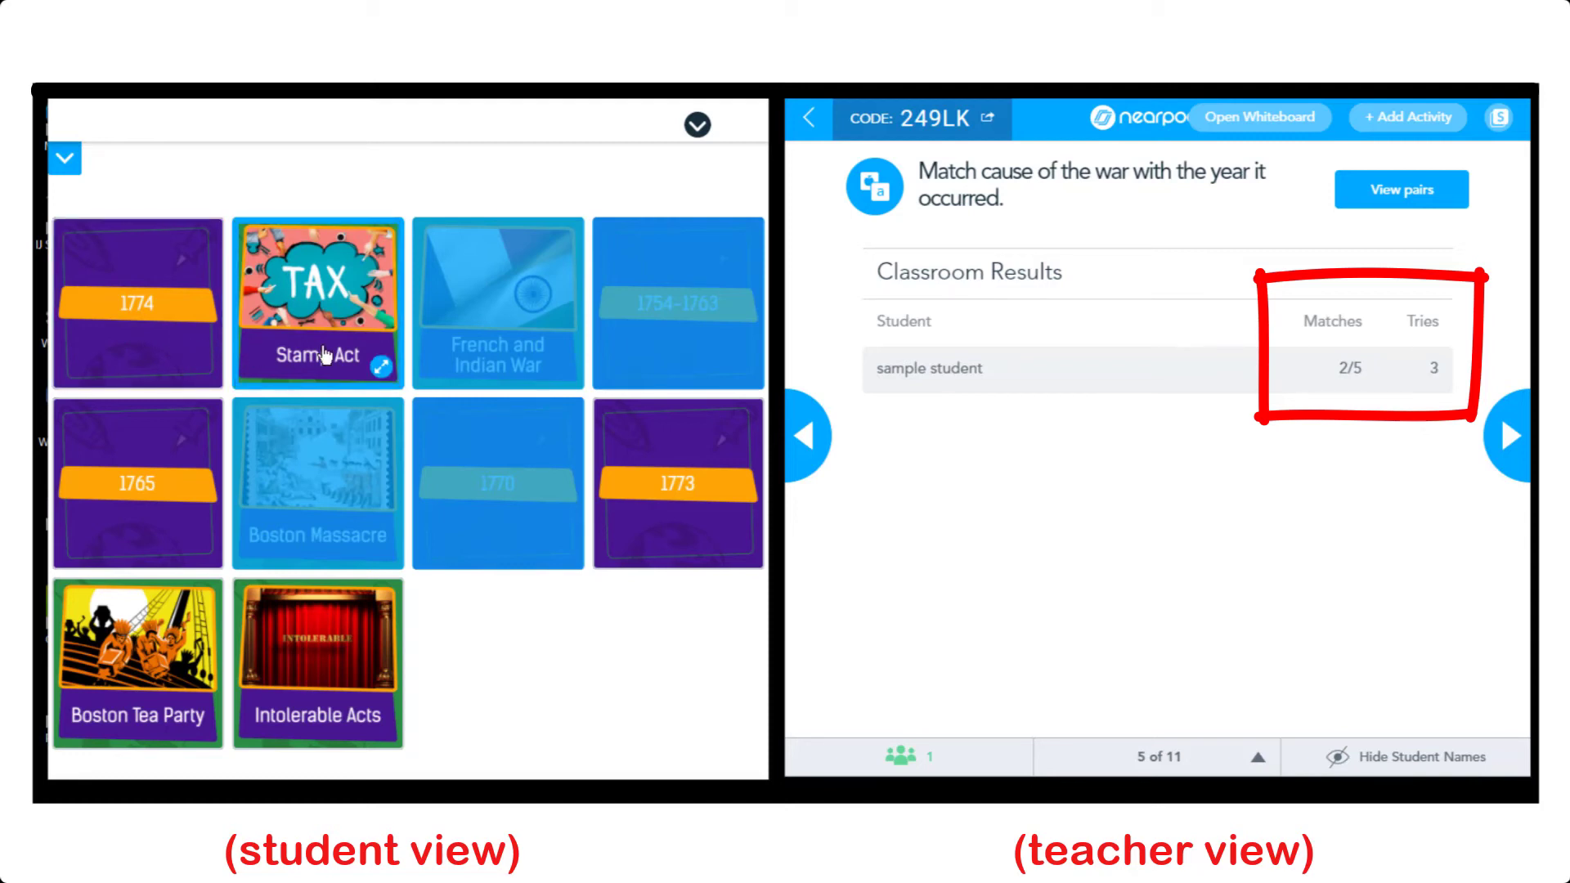
left_click(180, 513)
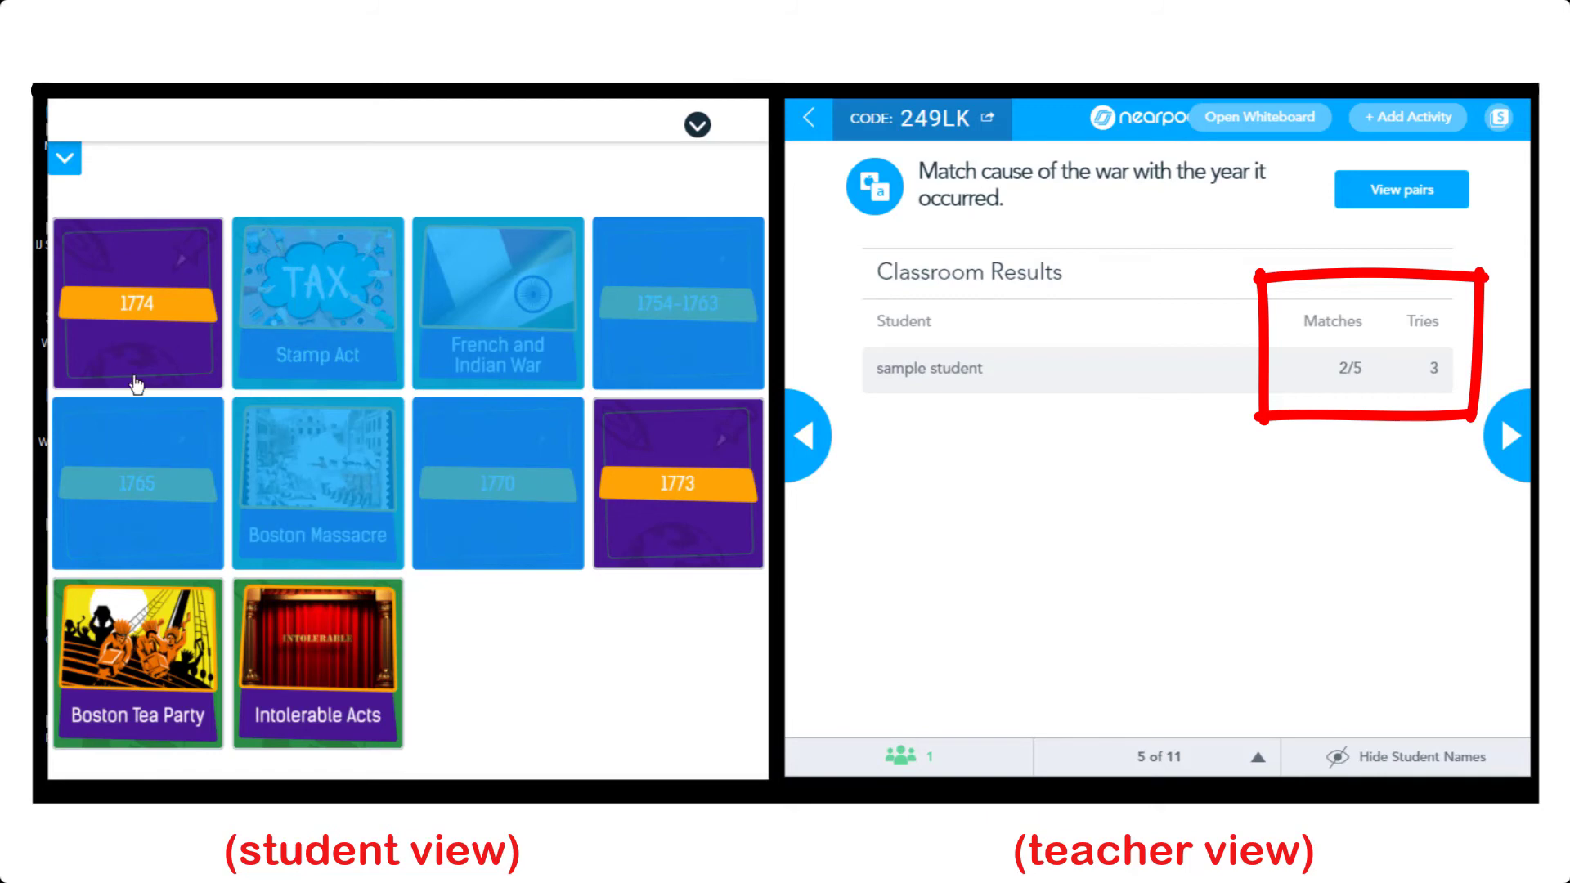
left_click(171, 644)
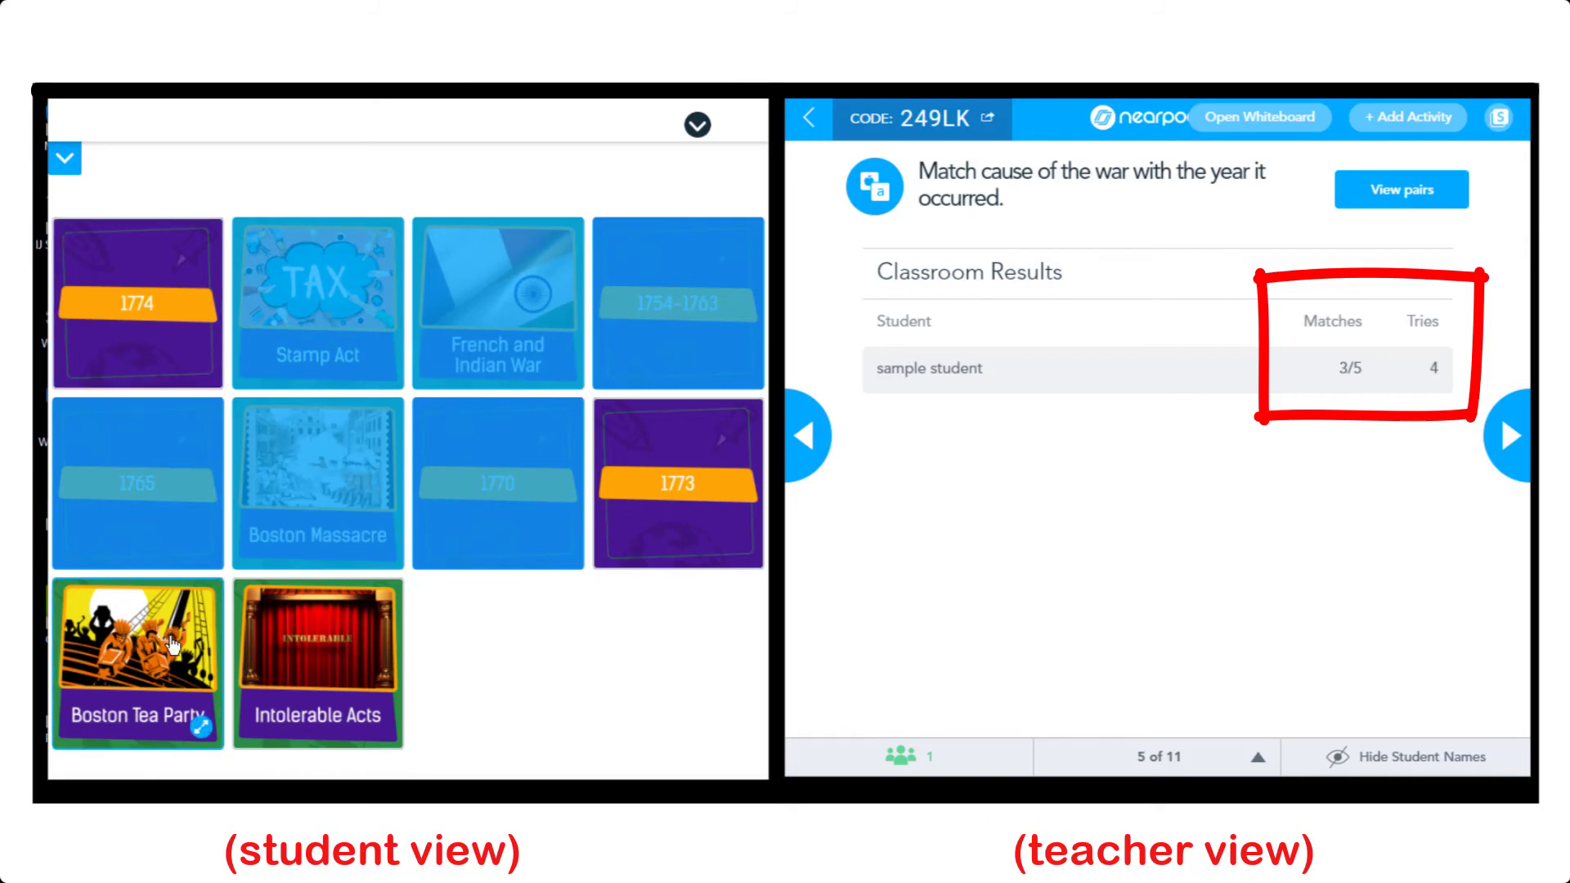
left_click(705, 542)
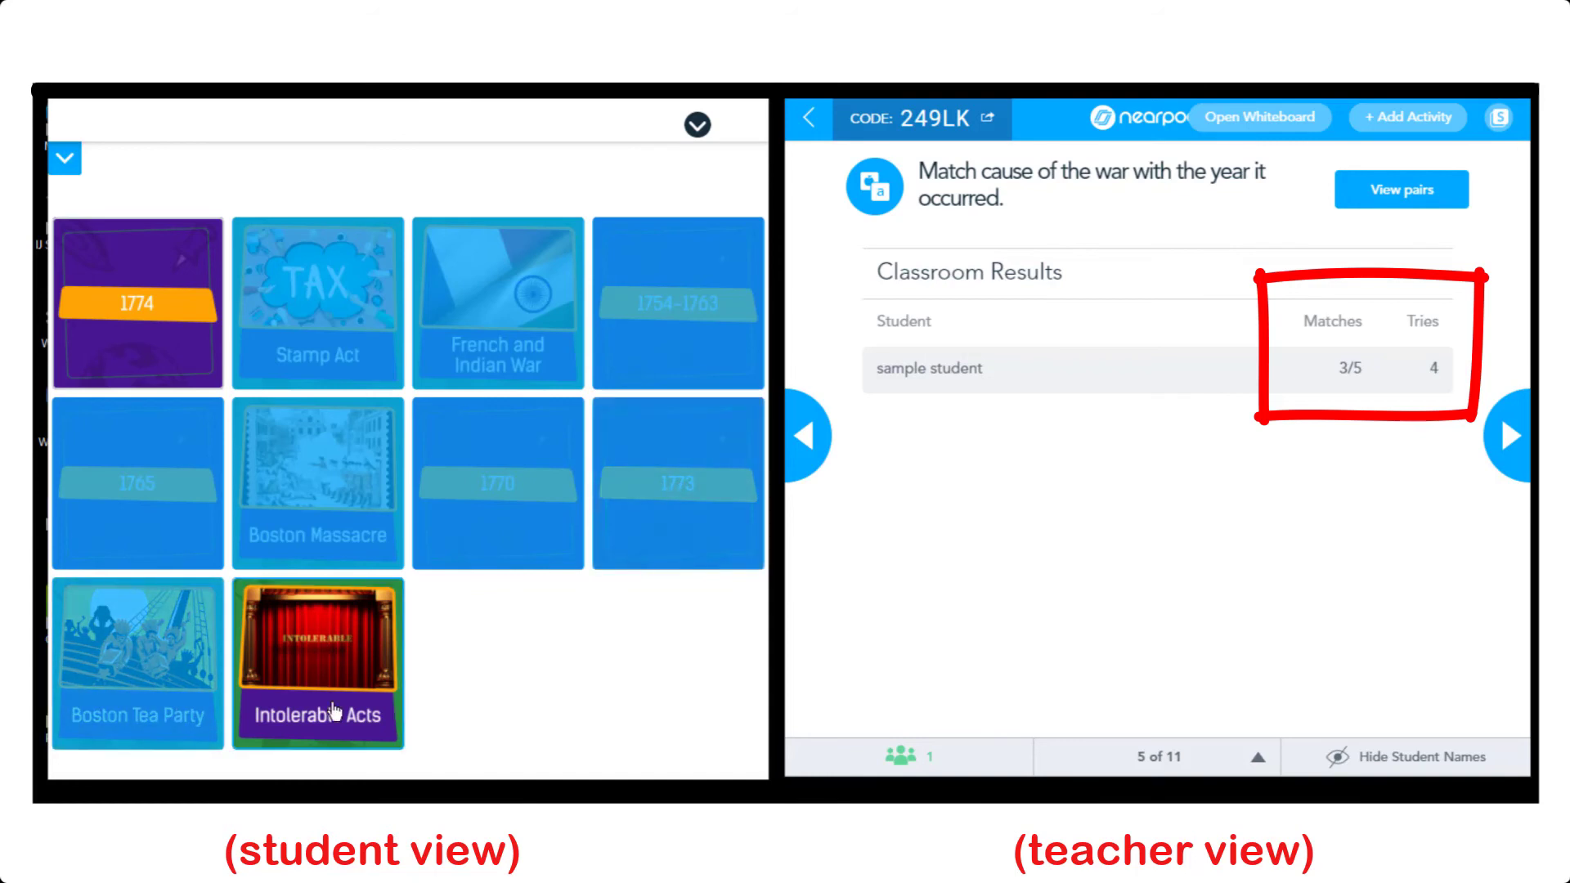
left_click(293, 665)
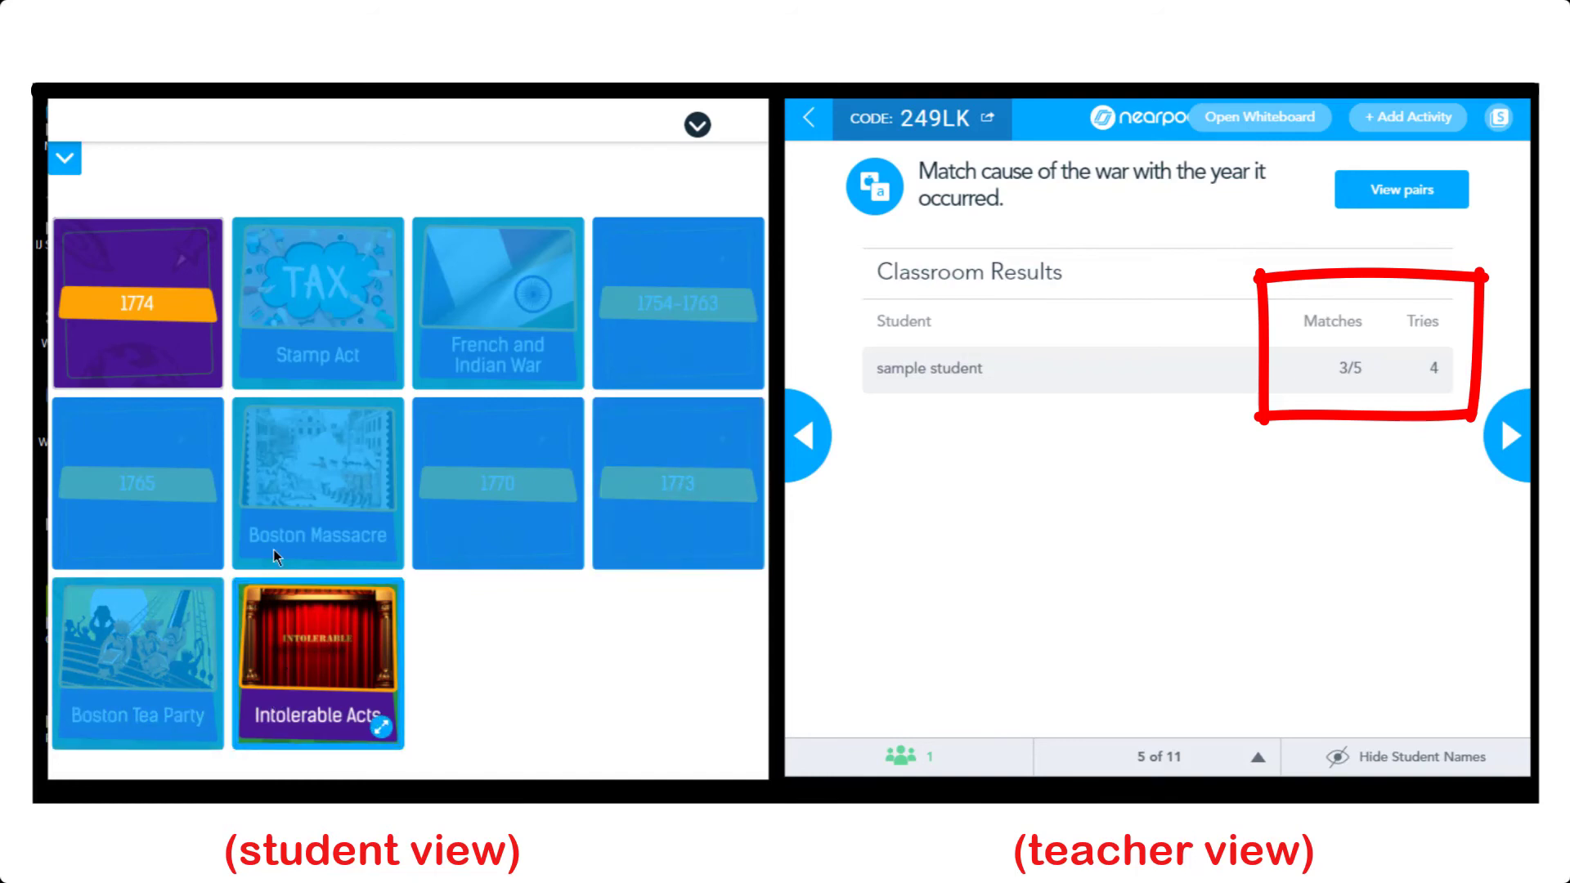
left_click(137, 322)
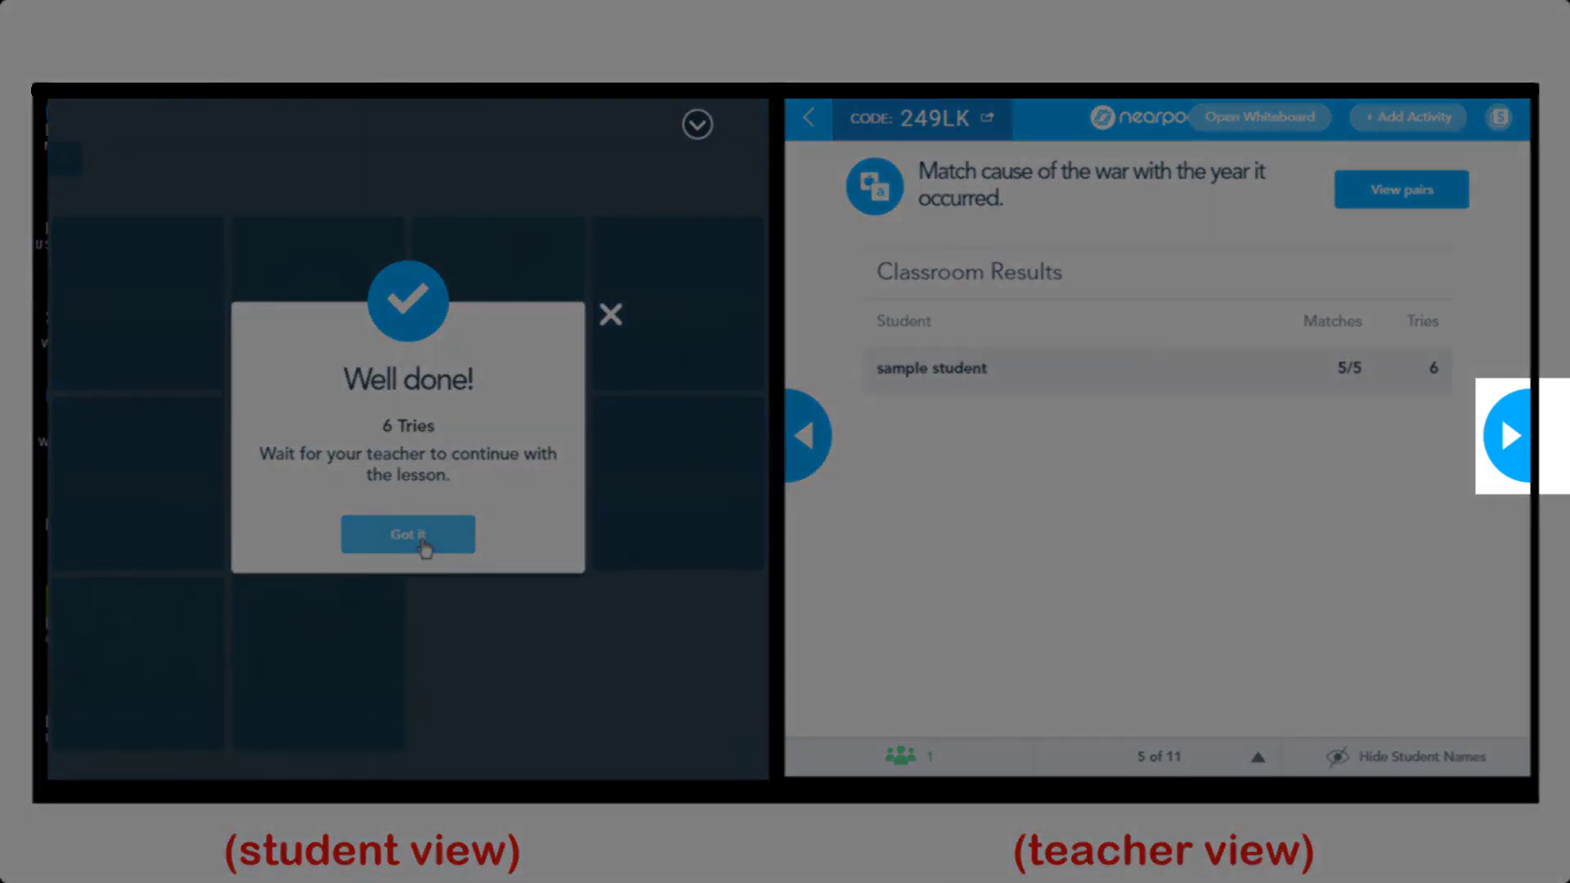
left_click(424, 546)
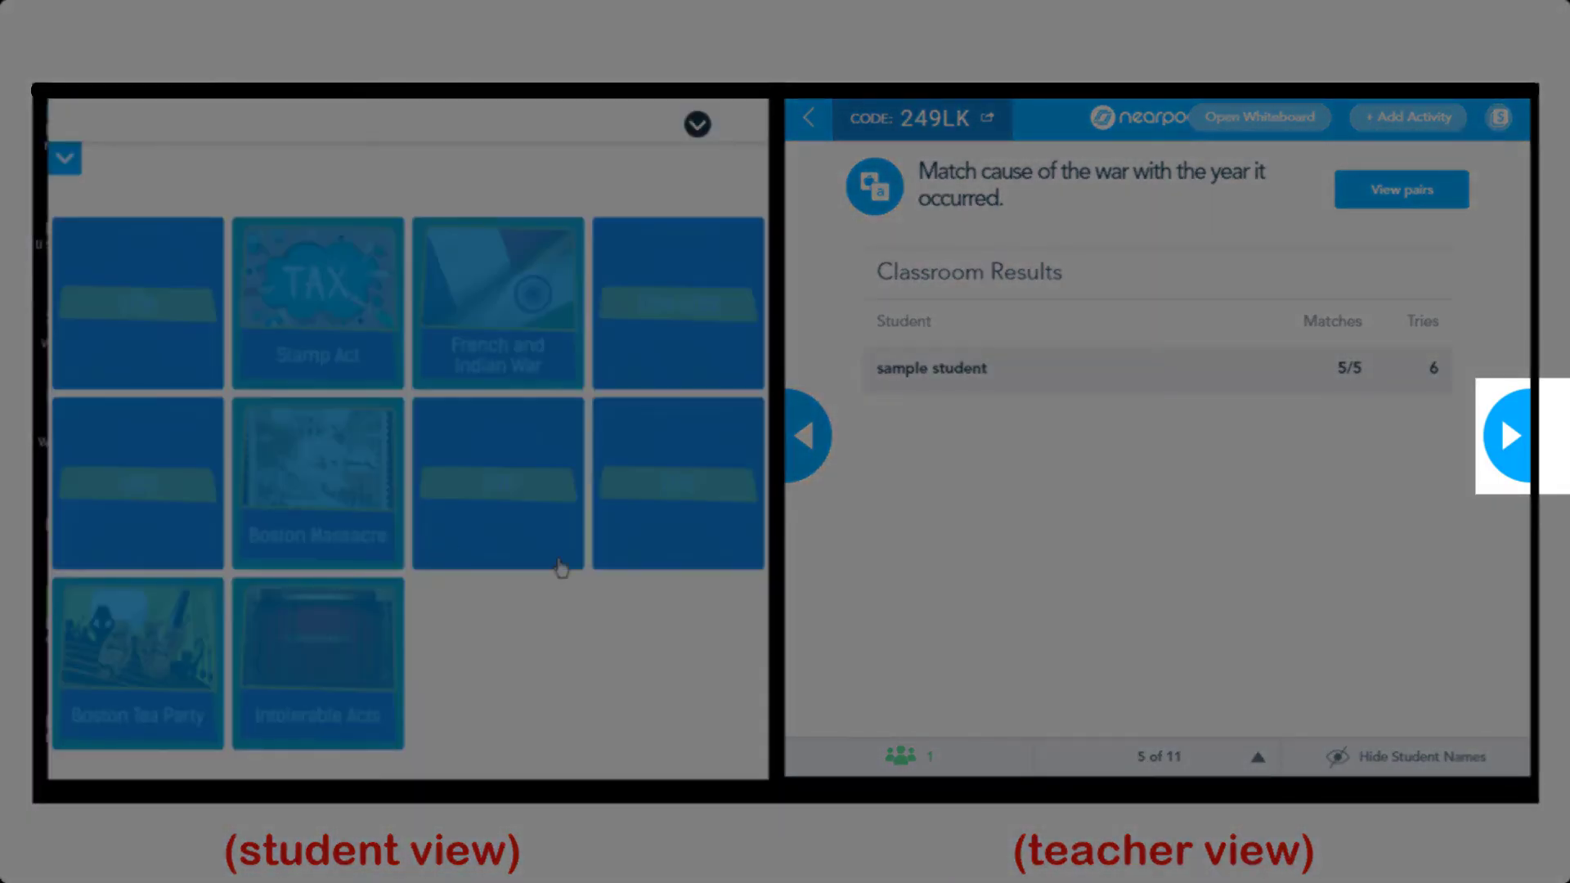
Step: Advance the live lesson past the battles slides to the slide 8 open-ended question
left_click(1512, 464)
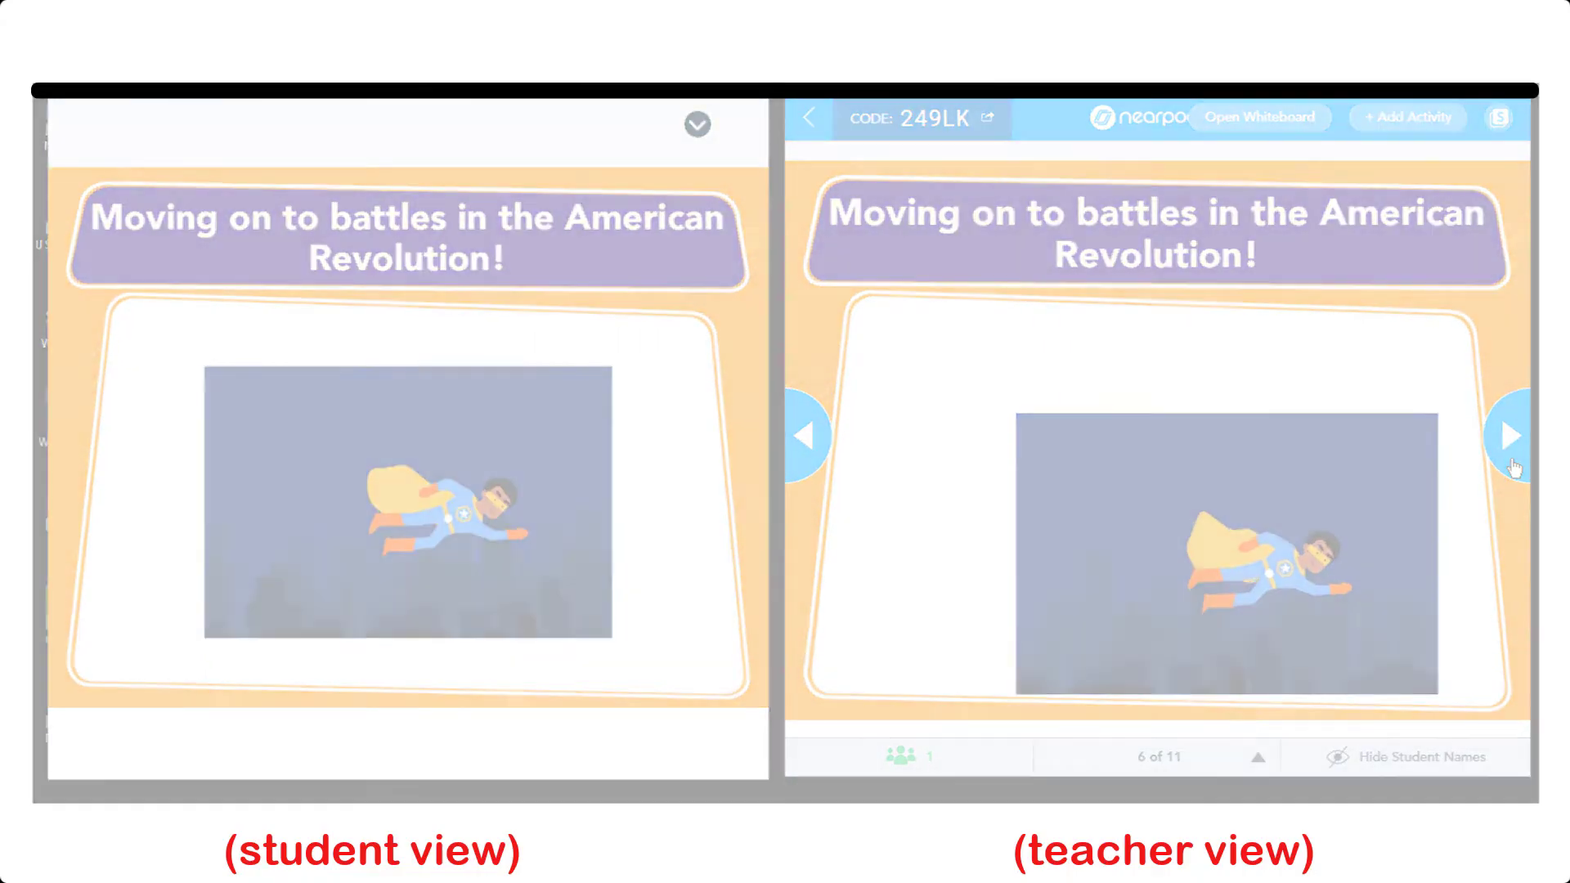
left_click(1513, 464)
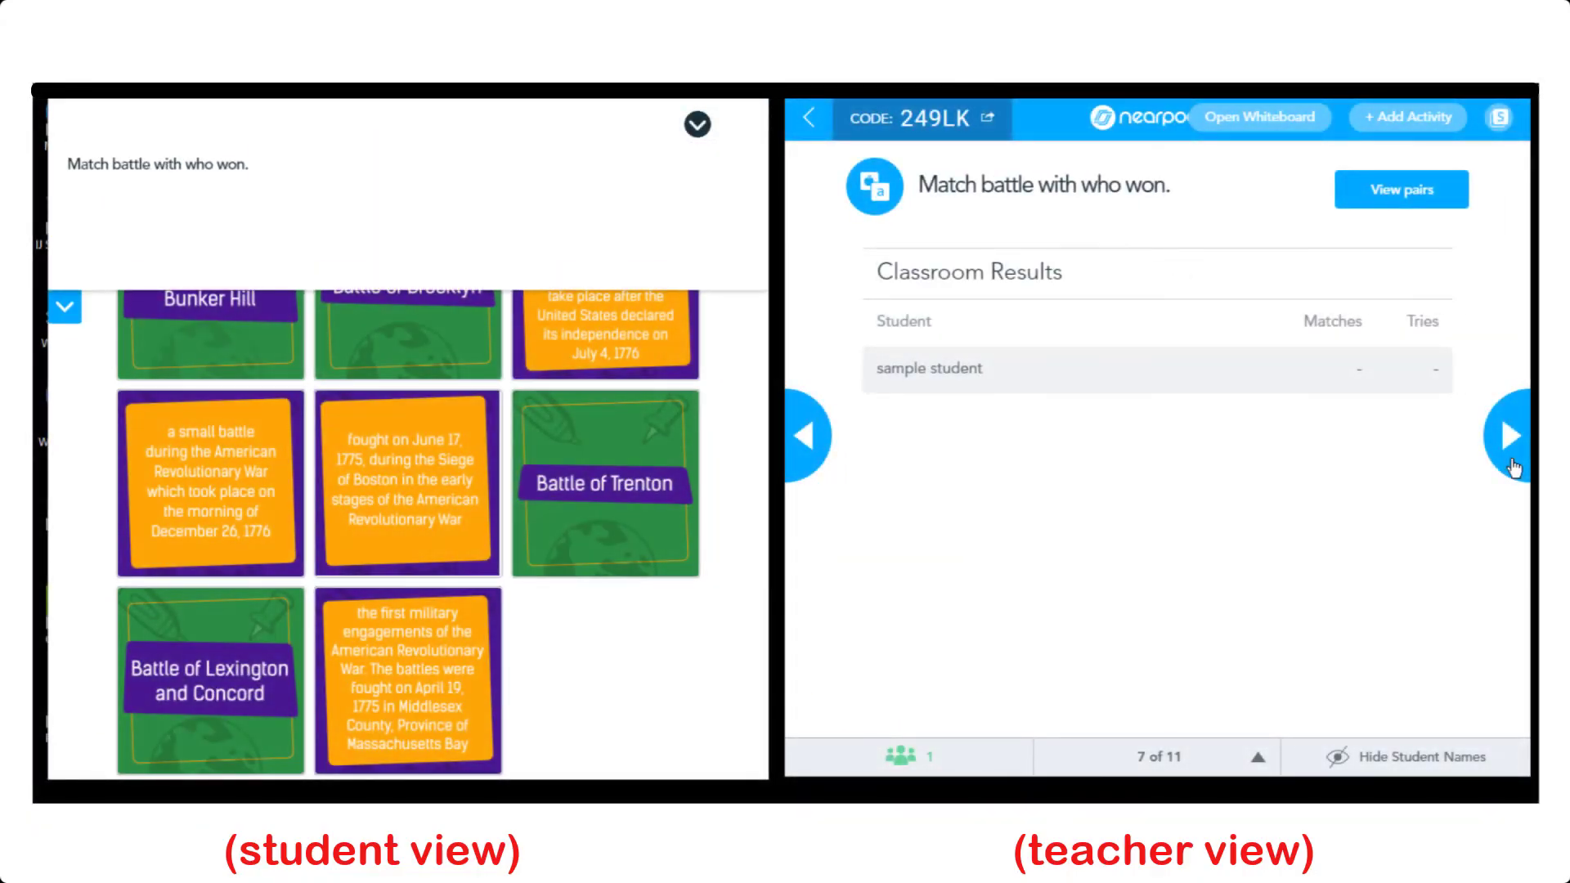
left_click(1512, 465)
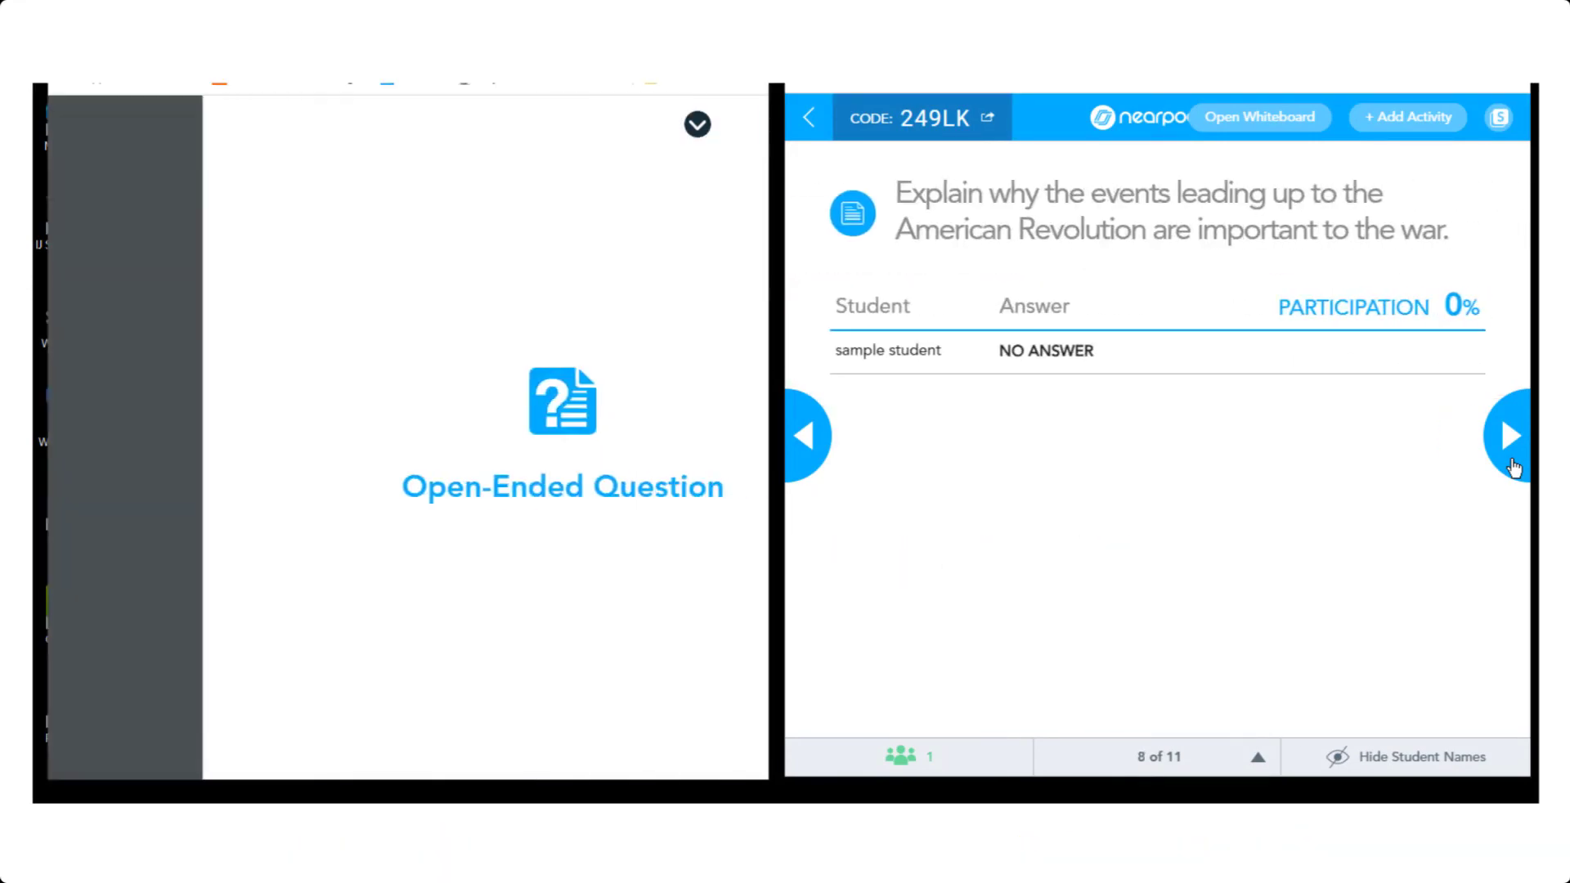